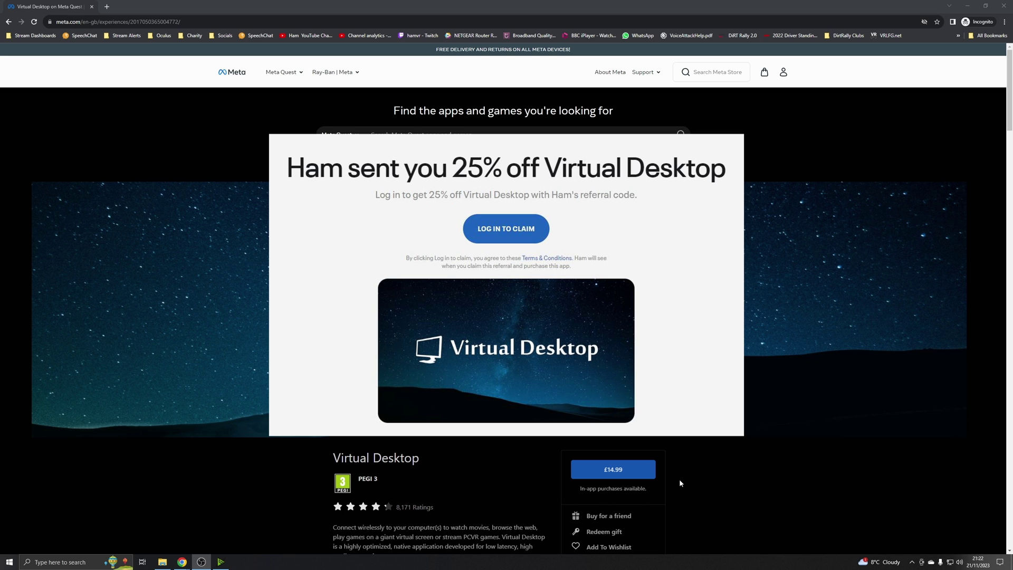
pyautogui.click(737, 486)
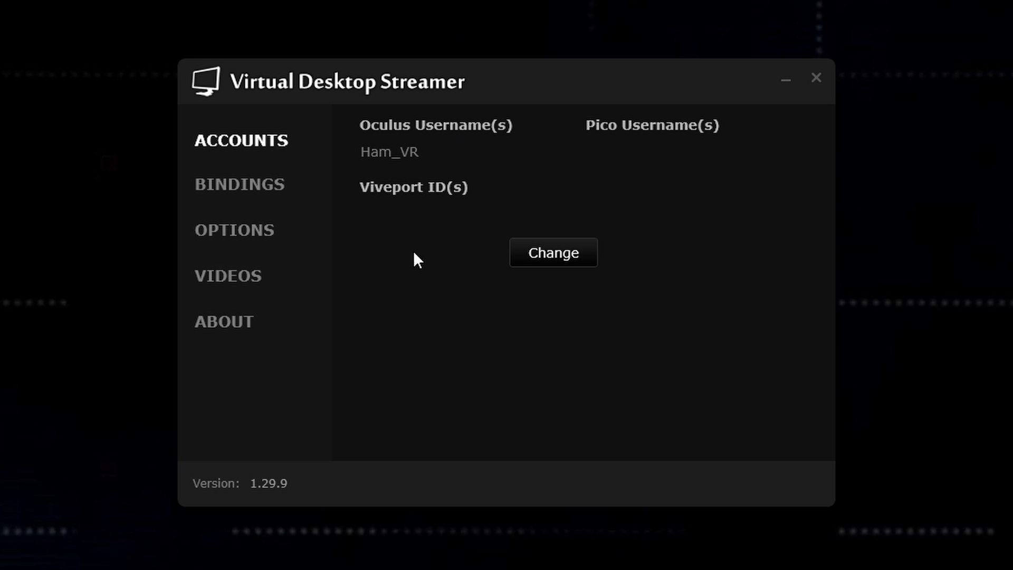
# Step: Check and save the headset account usernames, review the keyboard shortcut bindings, and bring up the streamer options
pyautogui.click(549, 253)
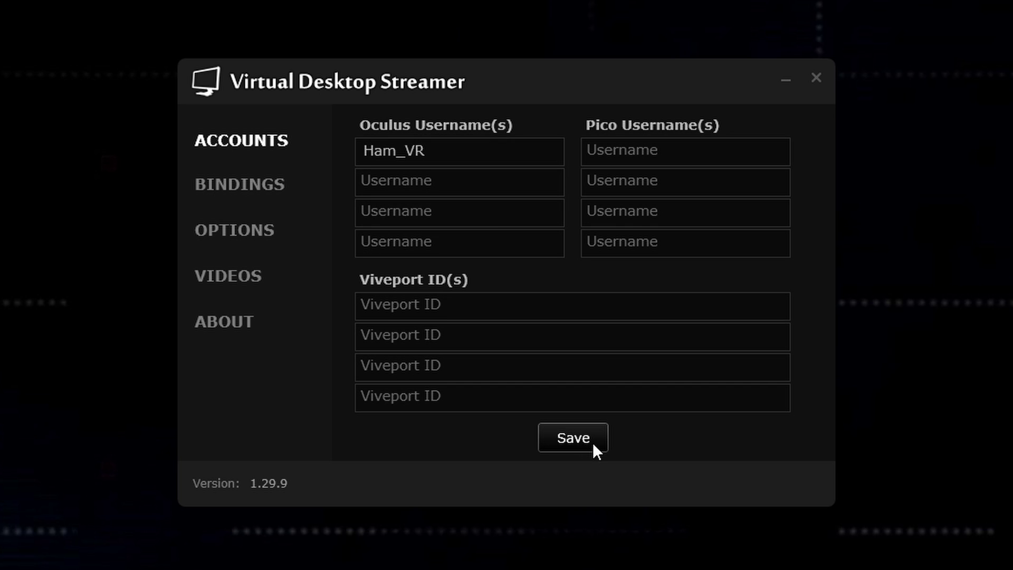
pyautogui.click(595, 445)
pyautogui.click(231, 188)
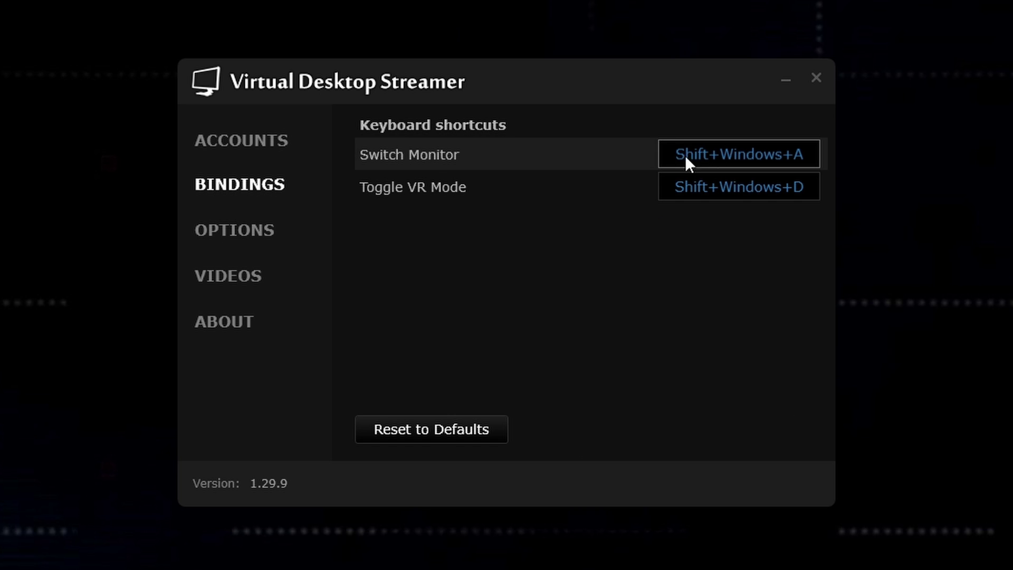
pyautogui.click(208, 229)
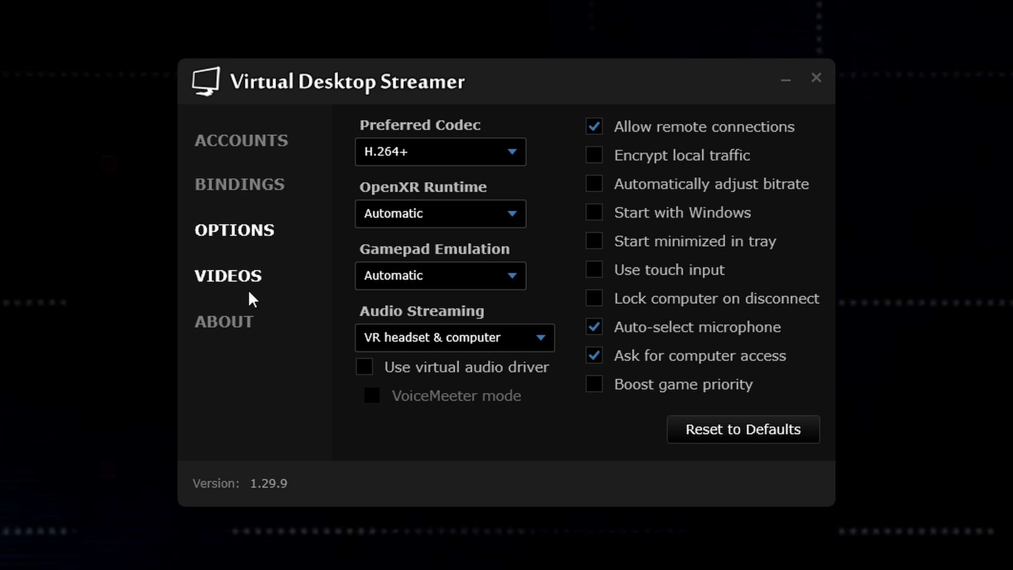
# Step: Try AV1 10-bit (Quest 3) and HEVC 10-bit as the preferred codec
pyautogui.click(469, 158)
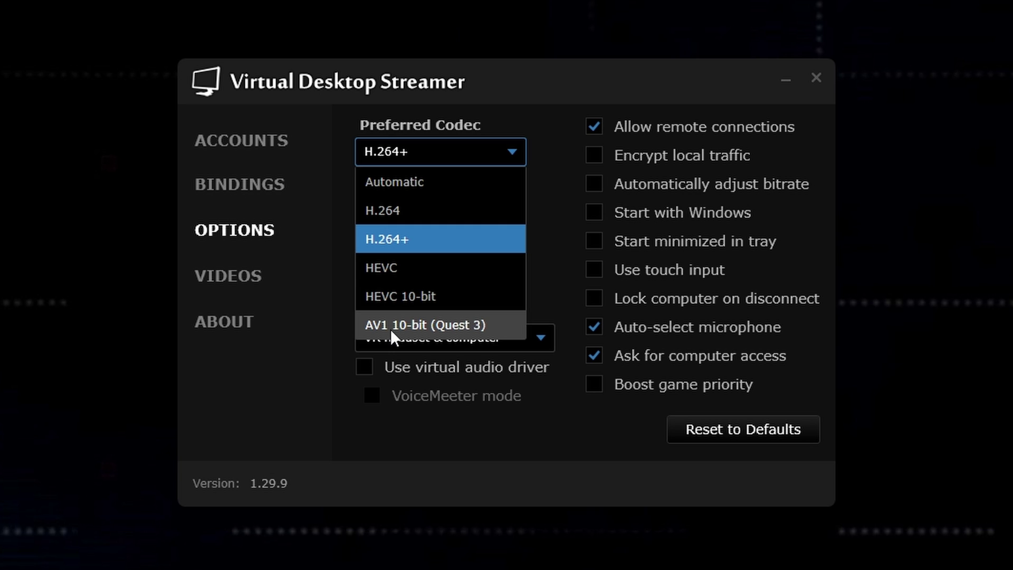
pyautogui.click(464, 335)
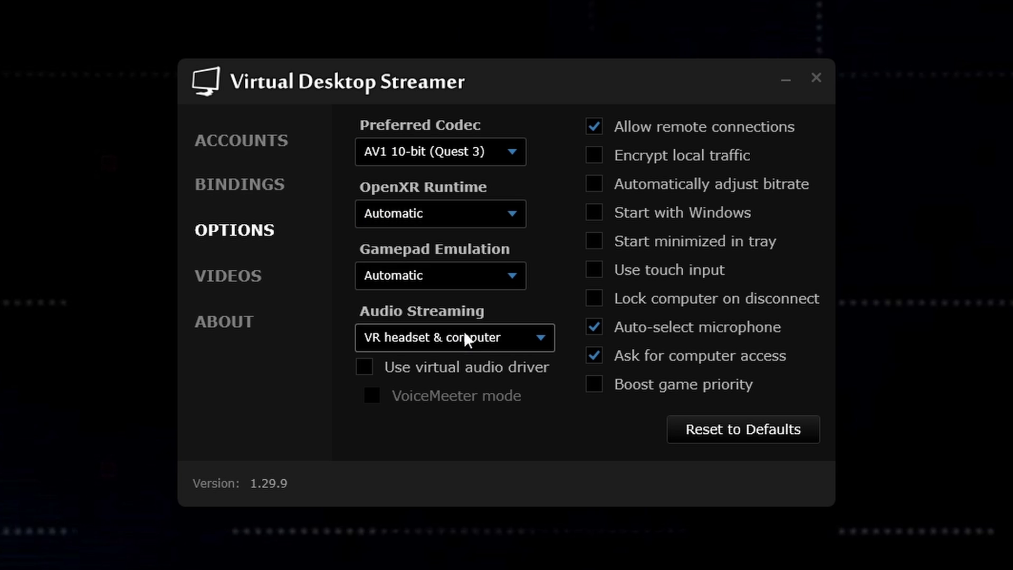
pyautogui.click(504, 161)
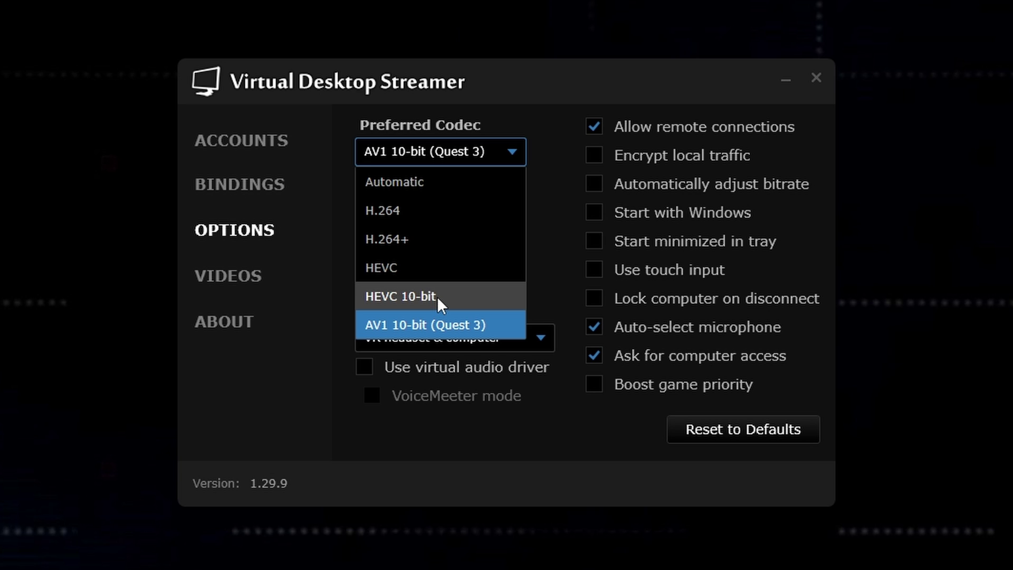
pyautogui.click(447, 302)
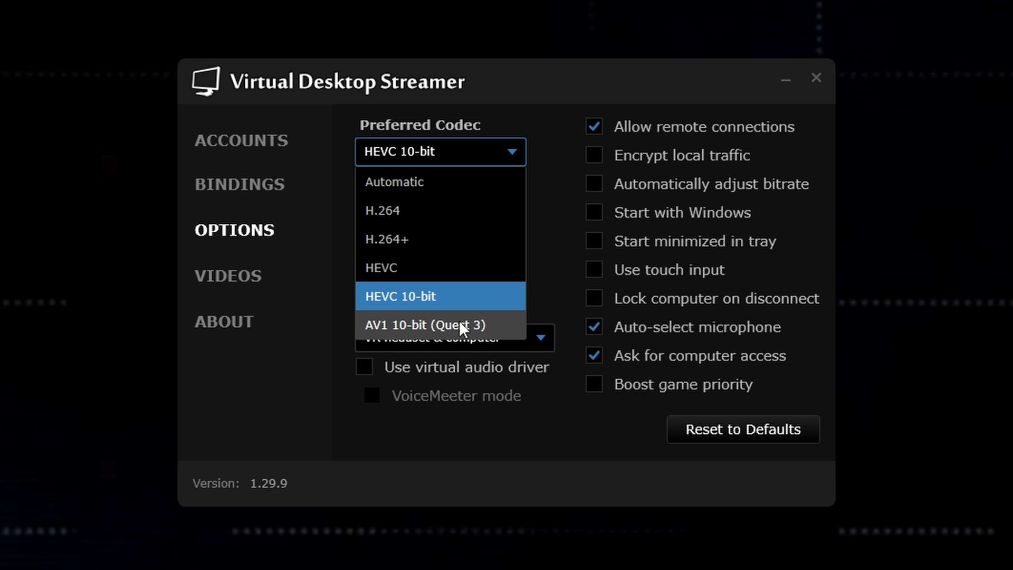
# Step: Set the preferred codec to H.264+
pyautogui.click(444, 246)
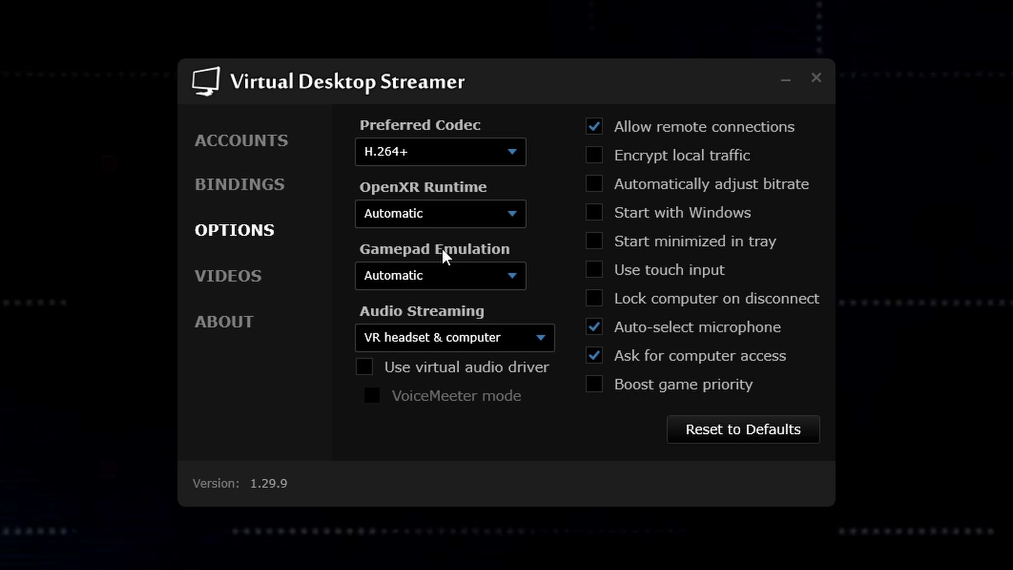
pyautogui.click(425, 155)
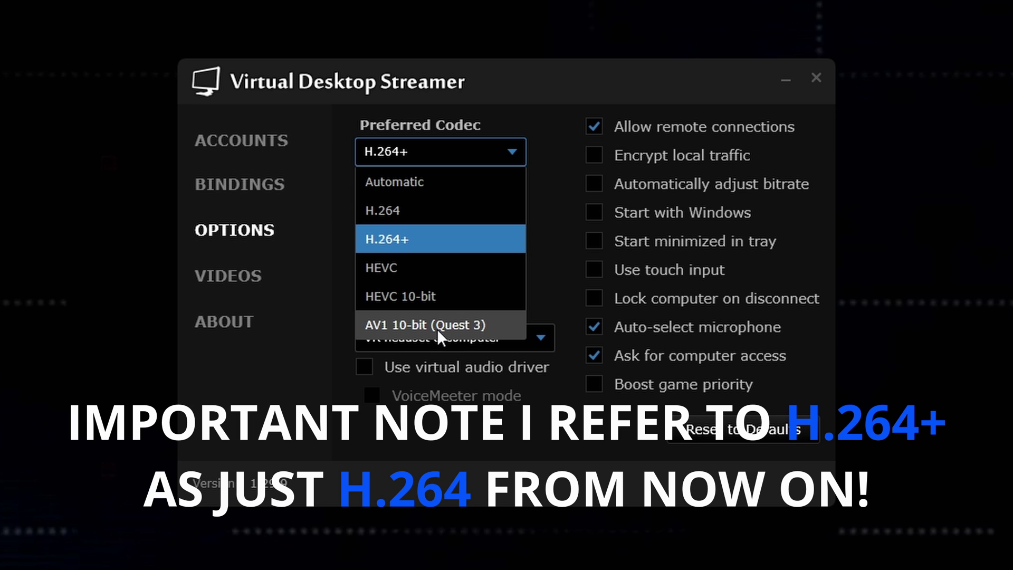
pyautogui.click(484, 247)
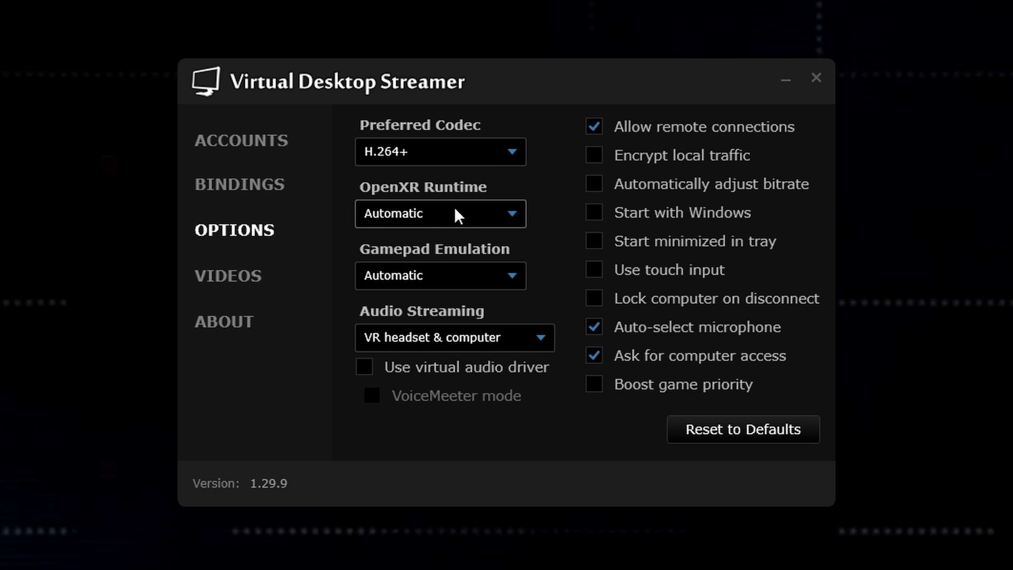
# Step: Try SteamVR as the OpenXR runtime and choose VDXR in its place
pyautogui.click(430, 218)
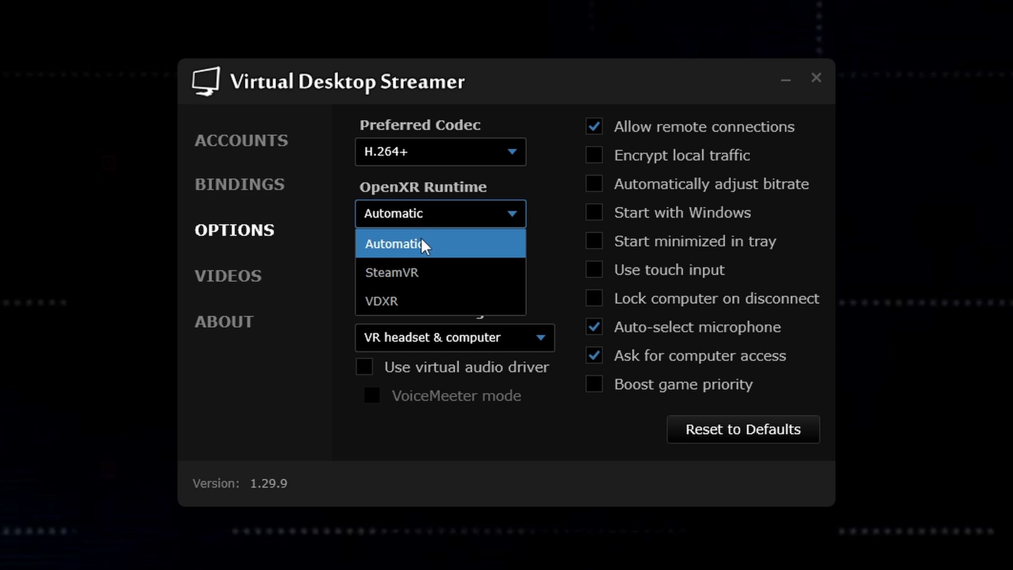
pyautogui.click(433, 274)
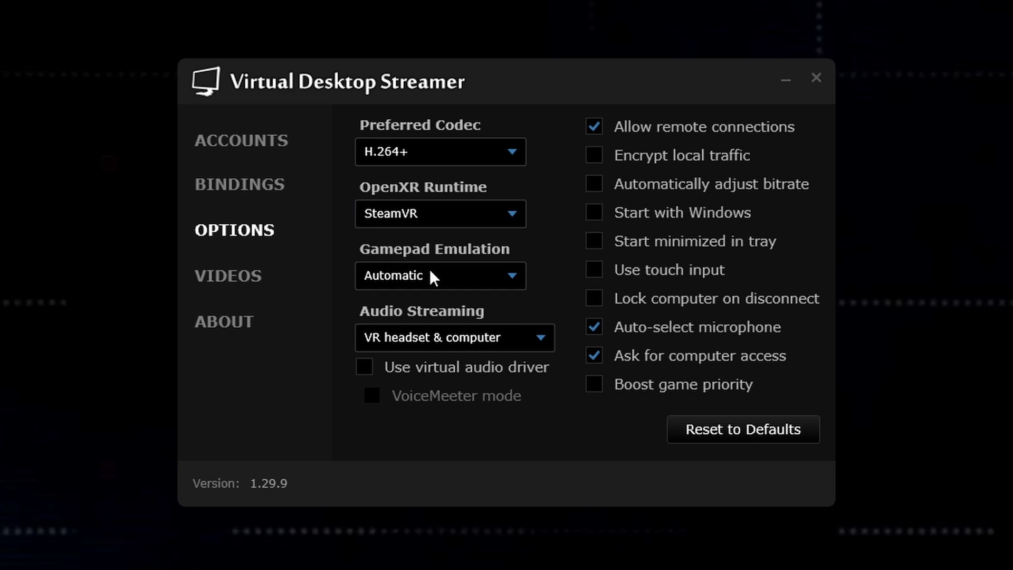
pyautogui.click(433, 217)
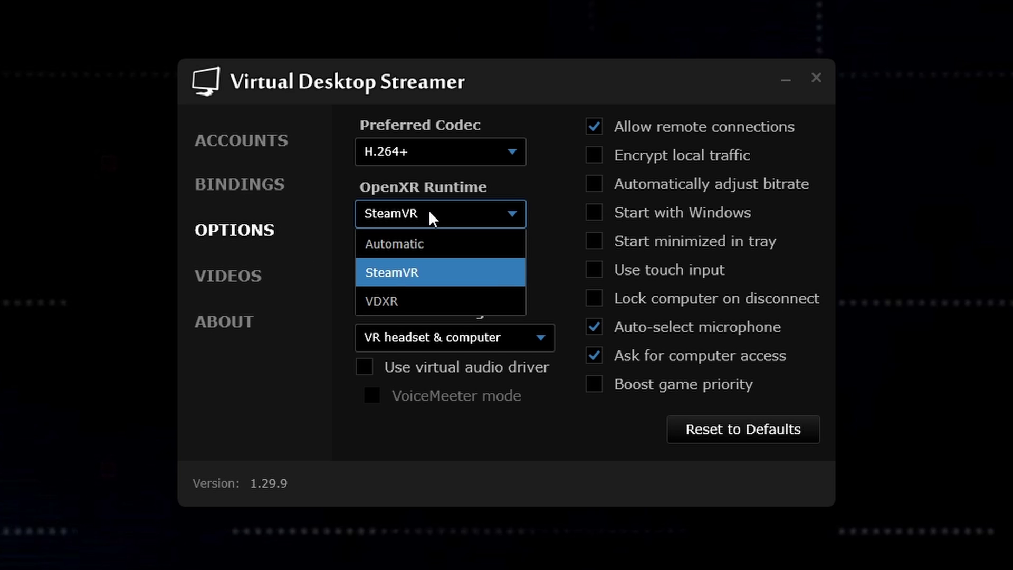
pyautogui.click(442, 302)
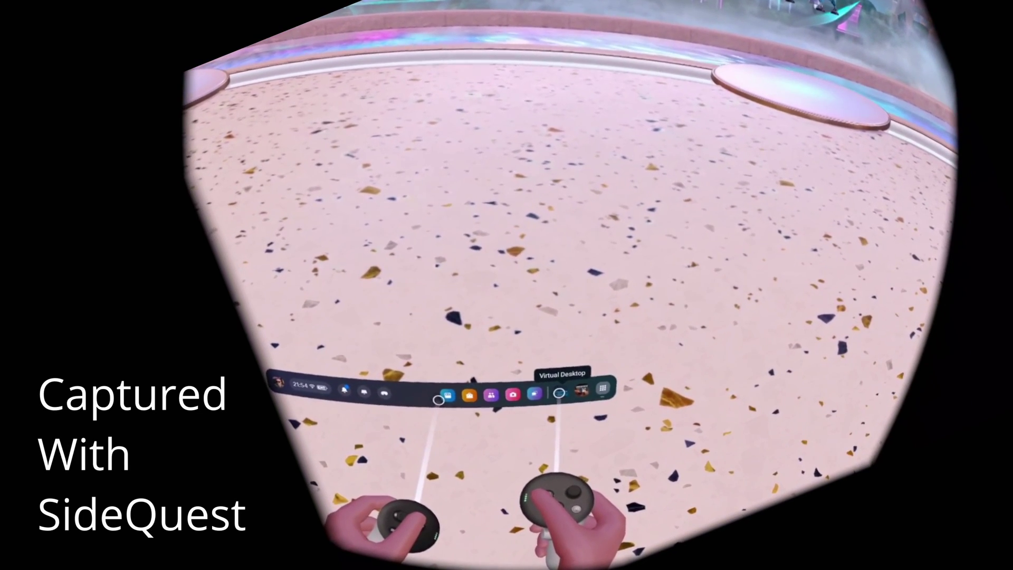
# Step: Launch Virtual Desktop on the headset and open its streaming settings
pyautogui.click(559, 393)
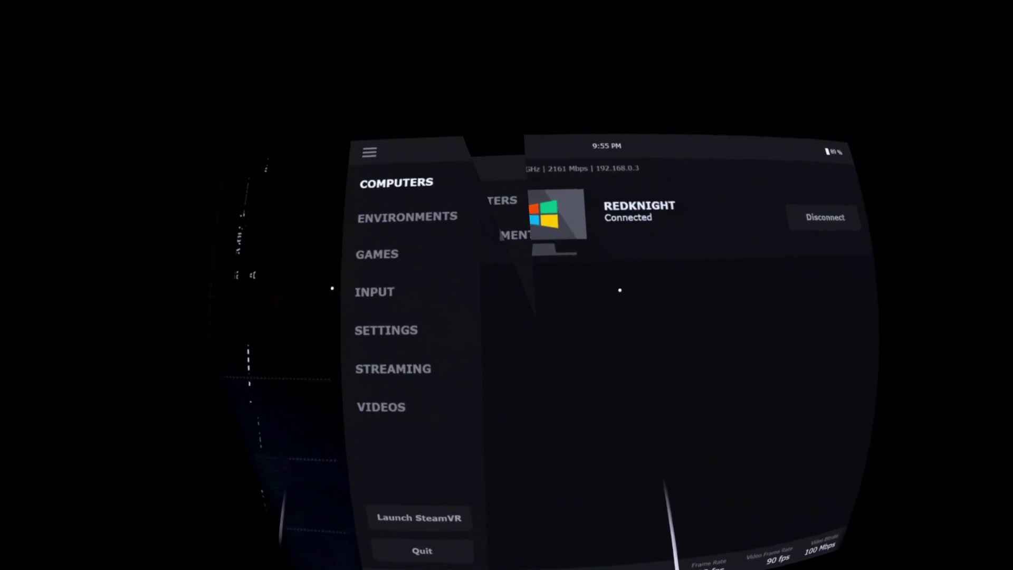
pyautogui.click(856, 304)
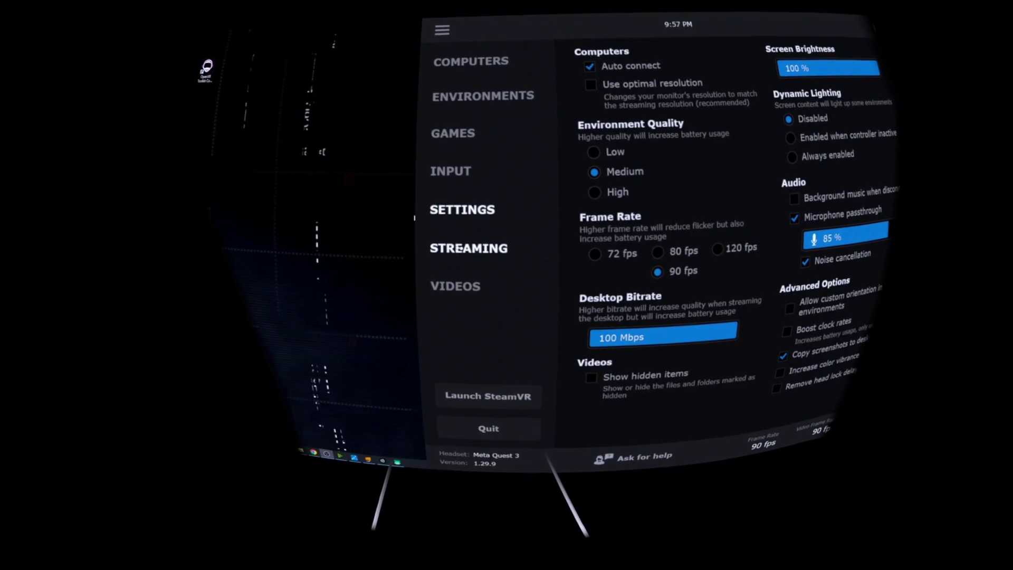
pyautogui.click(417, 248)
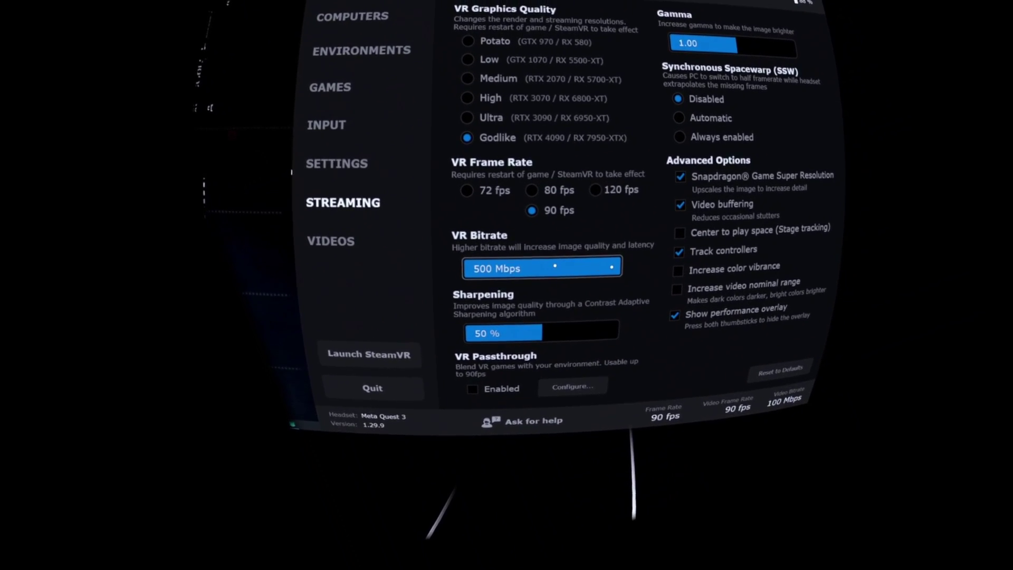
# Step: Try a VR bitrate of 312 Mbps and return it to 500 Mbps
pyautogui.moveTo(587, 262); pyautogui.dragTo(567, 260)
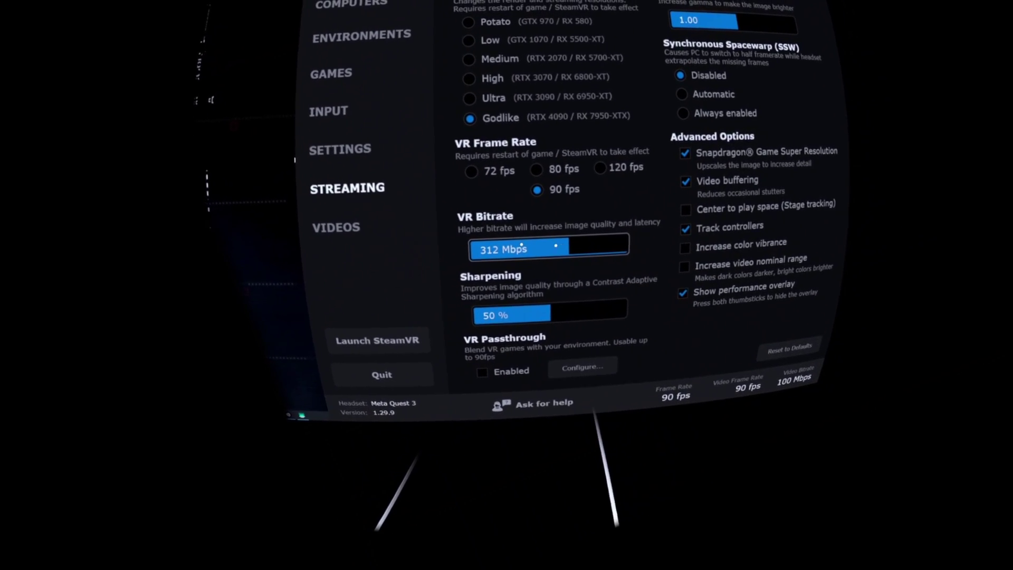
pyautogui.moveTo(555, 246); pyautogui.dragTo(626, 246)
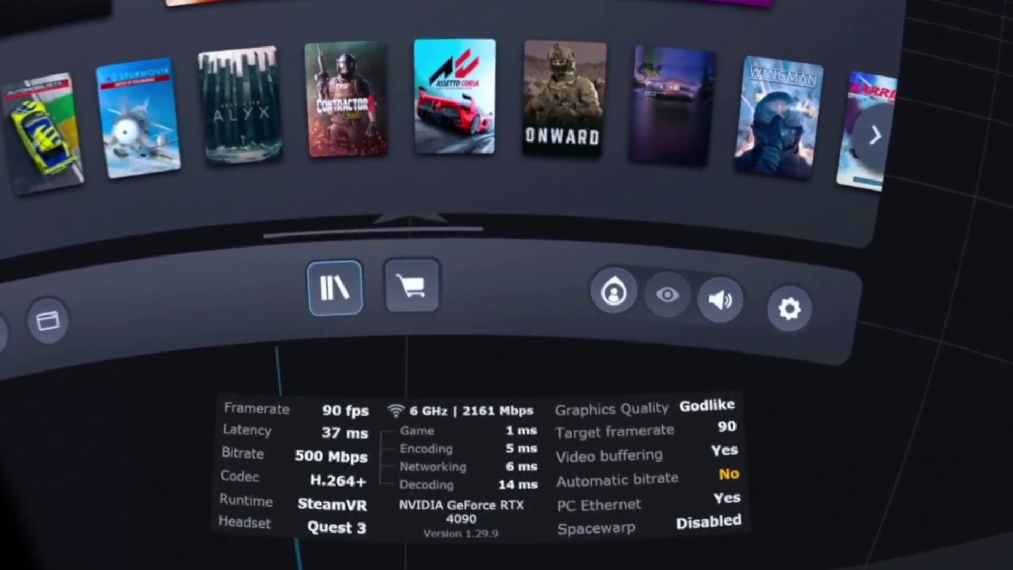
# Step: In the SteamVR settings, try Auto for the render resolution, return it to Custom, and go to the video settings
pyautogui.click(788, 308)
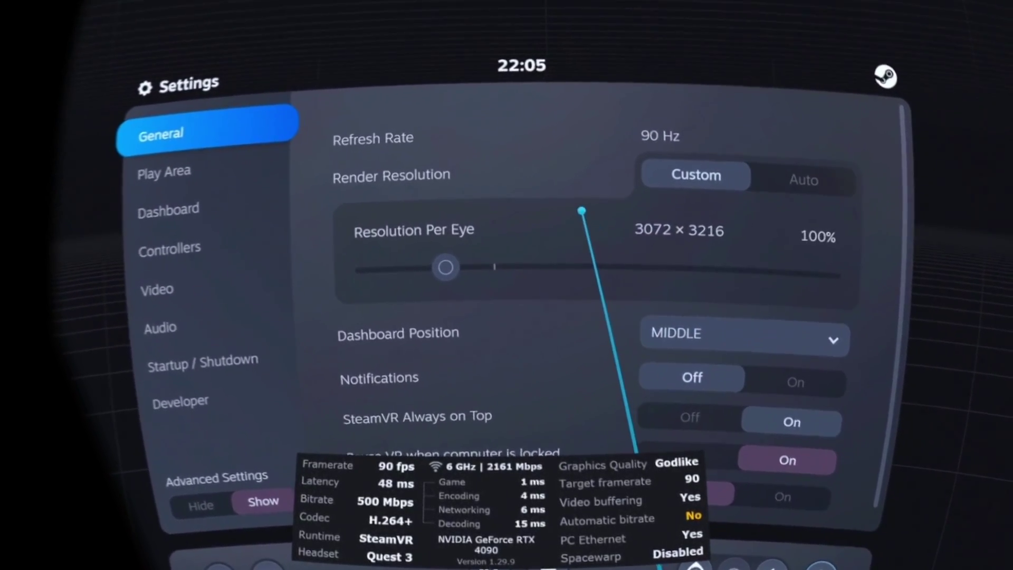
pyautogui.click(799, 182)
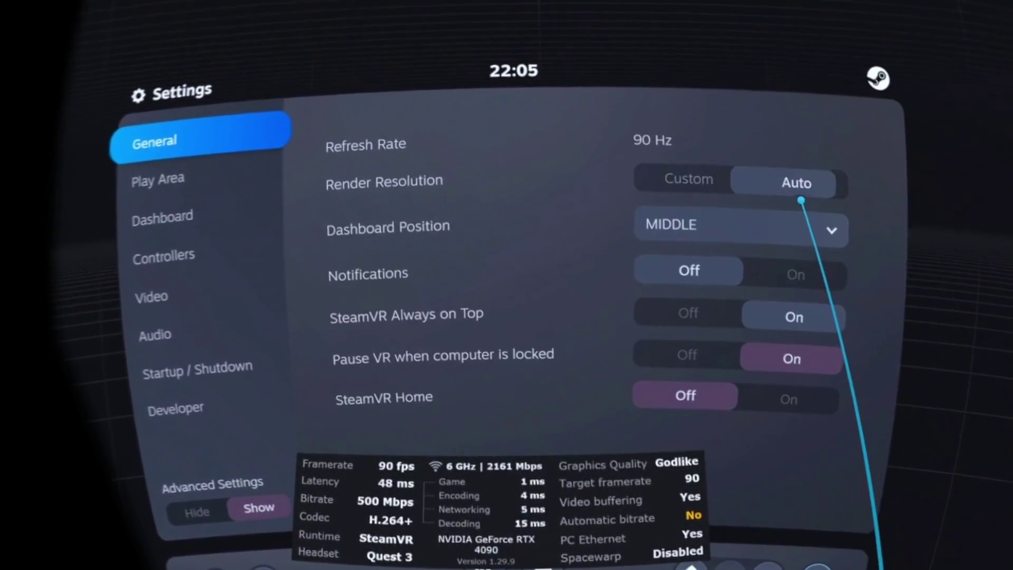
pyautogui.click(697, 180)
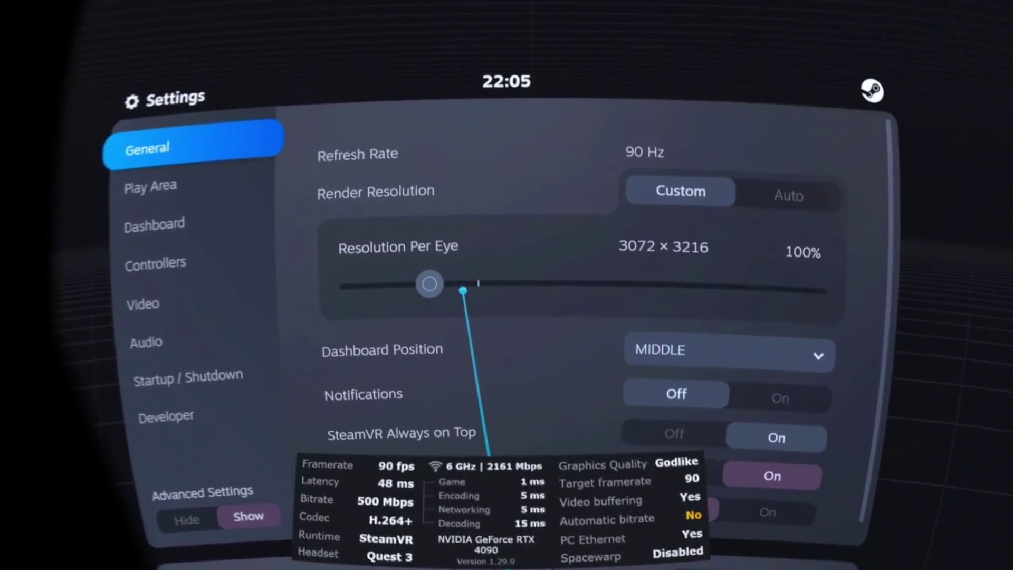
pyautogui.click(186, 323)
pyautogui.click(481, 346)
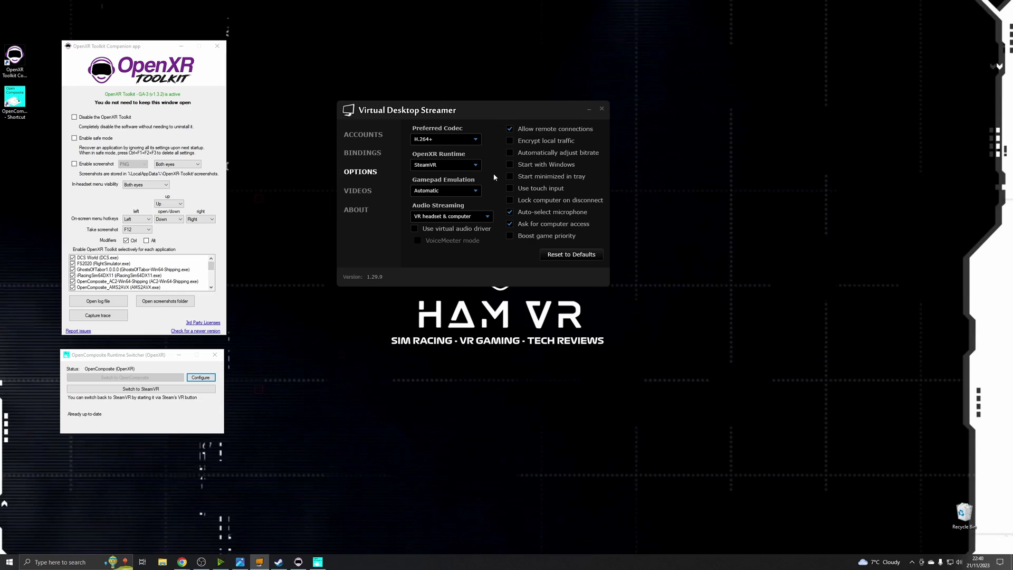
# Step: In Virtual Desktop Streamer, set the OpenXR runtime to VDXR
pyautogui.click(430, 165)
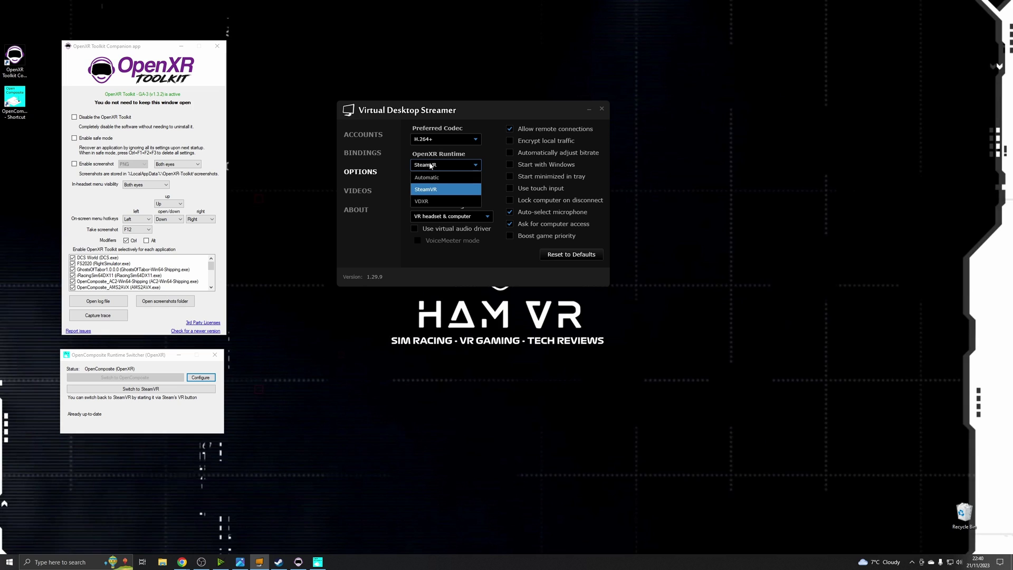
pyautogui.click(443, 200)
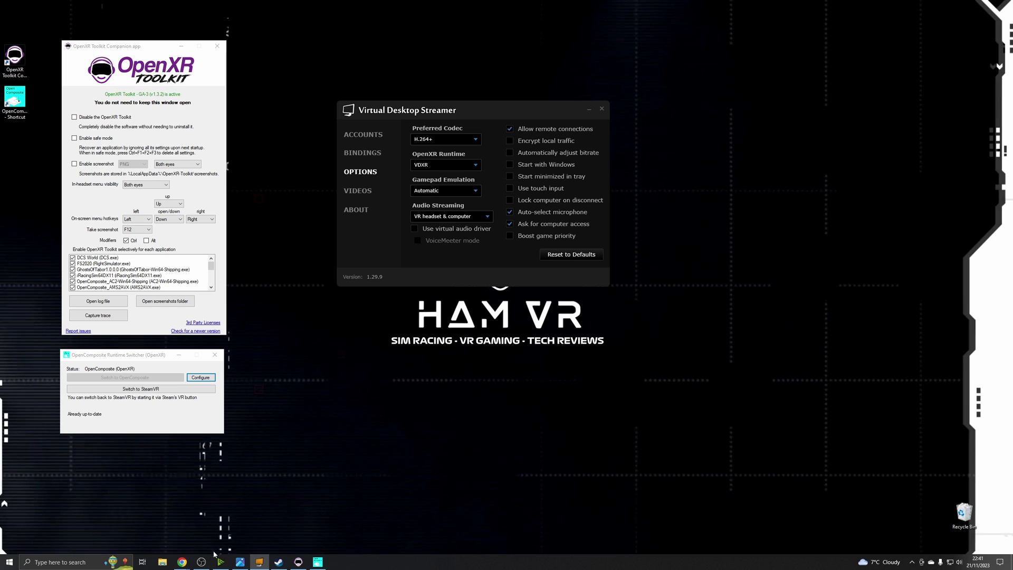
# Step: Switch to Chrome and examine the downloads and supported headsets sections of the OpenXR Toolkit quickstart page
pyautogui.click(182, 562)
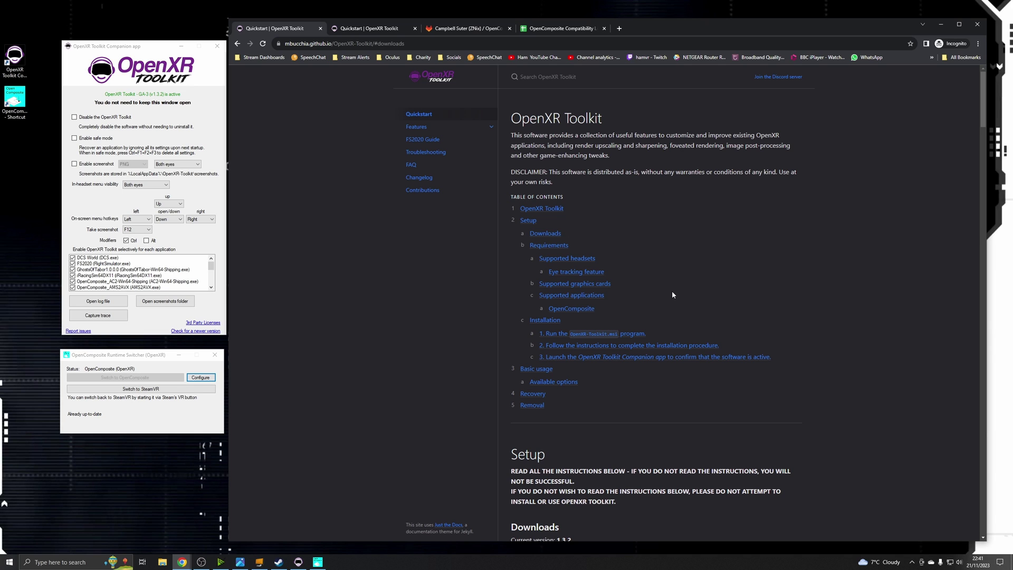
pyautogui.click(545, 233)
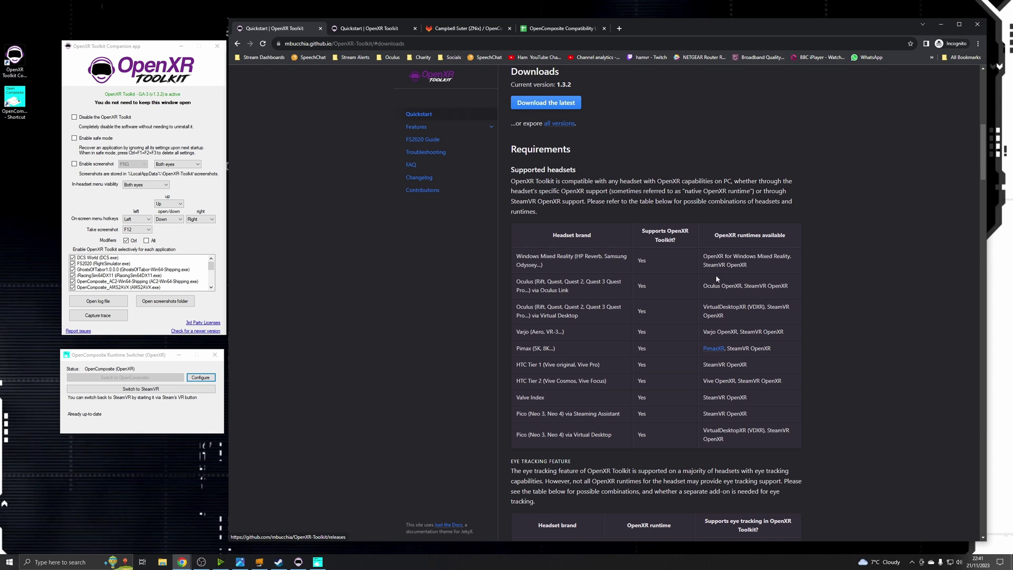
pyautogui.scroll(9, 876, 304)
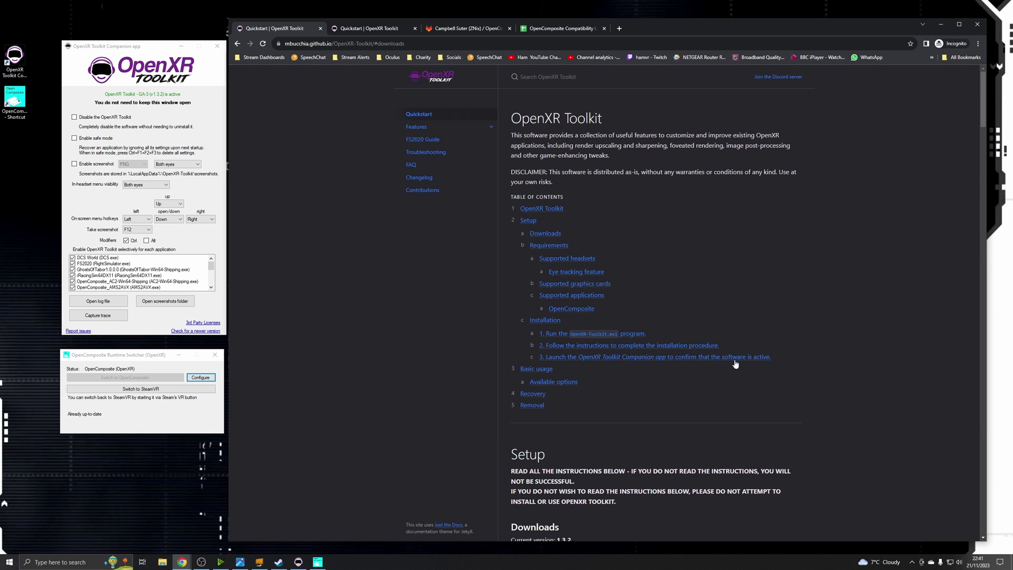
# Step: Examine the OpenXR Toolkit's supported applications table, highlighting the DCS World, iRacing, Microsoft Flight Simulator 2020 and Pavlov VR entries
pyautogui.click(572, 295)
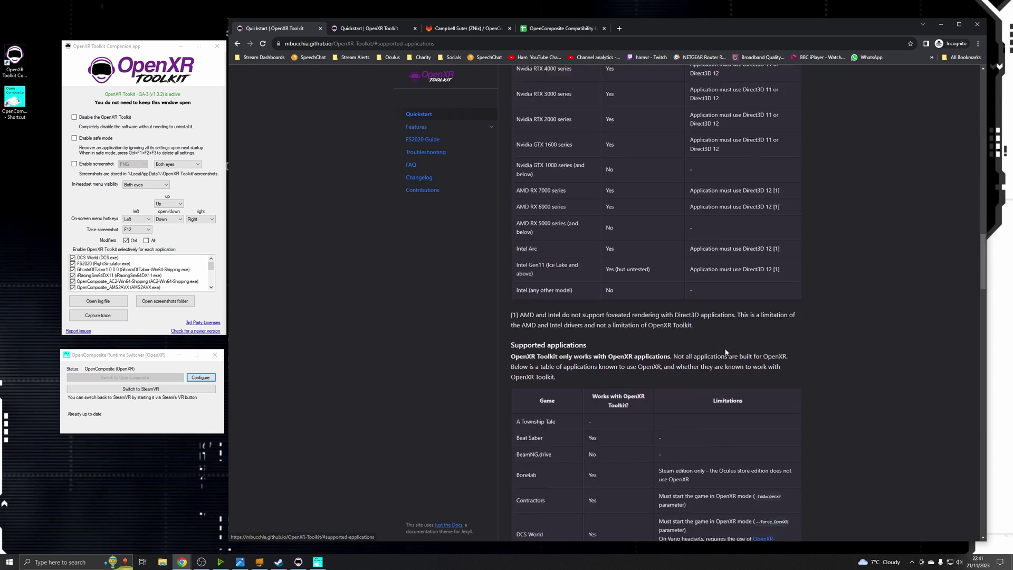
pyautogui.doubleClick(647, 26)
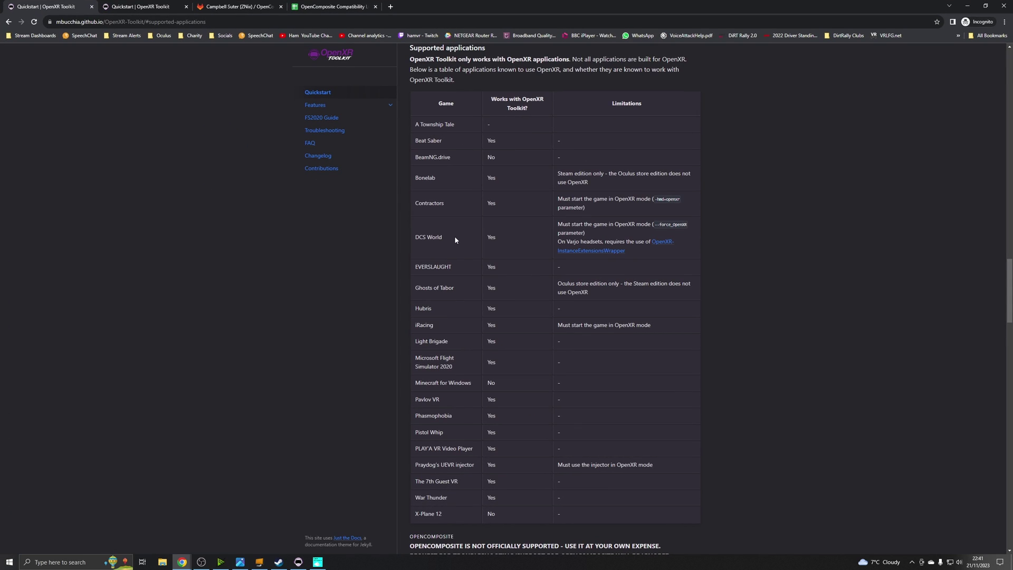
pyautogui.moveTo(455, 240); pyautogui.dragTo(414, 237)
pyautogui.moveTo(454, 329); pyautogui.dragTo(407, 337)
pyautogui.click(438, 324)
pyautogui.moveTo(615, 325); pyautogui.dragTo(668, 325)
pyautogui.moveTo(451, 370); pyautogui.dragTo(406, 355)
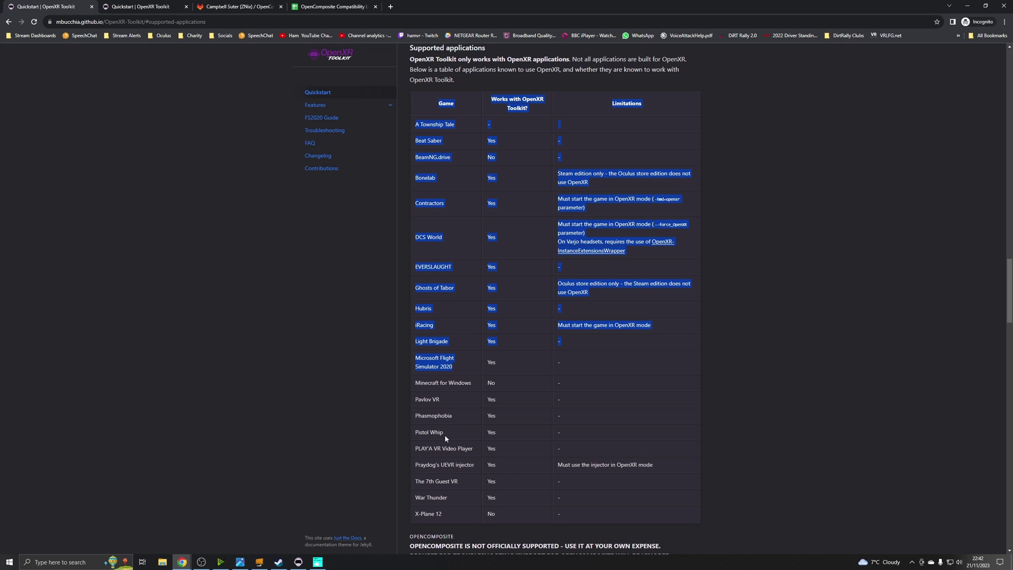
pyautogui.tripleClick(448, 399)
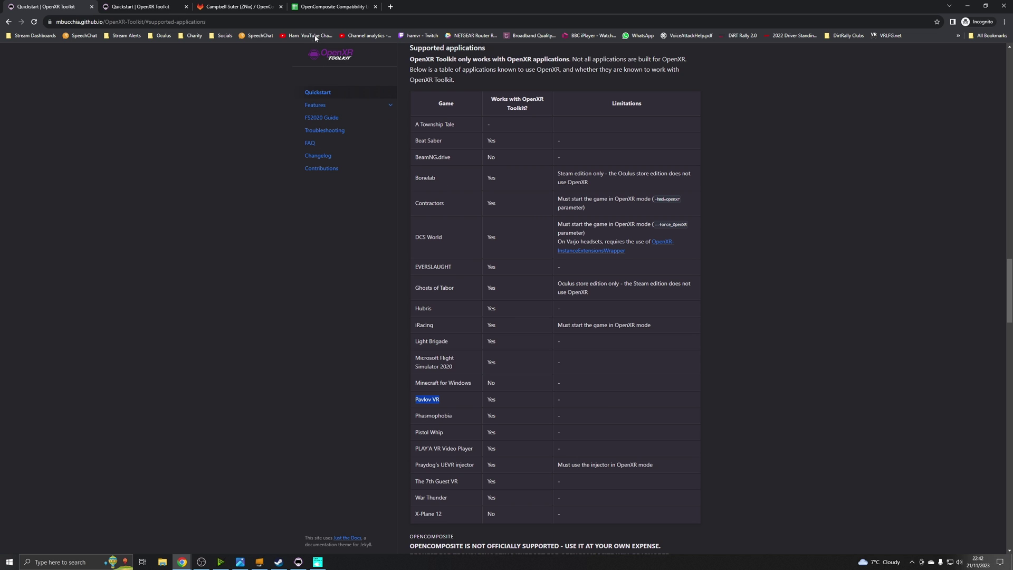
# Step: Examine the downloading and installation instructions on the OpenComposite GitLab page
pyautogui.click(255, 7)
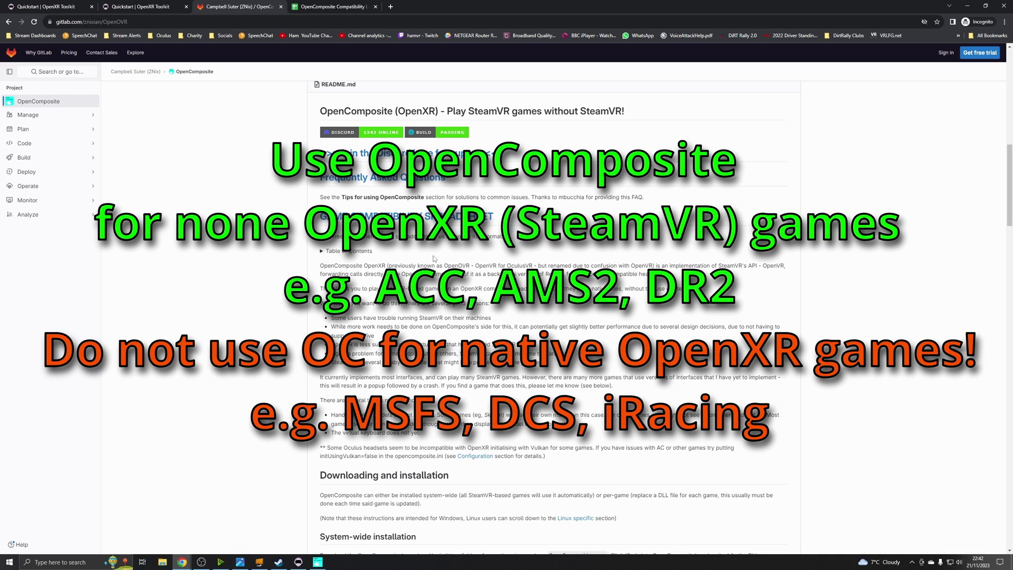
pyautogui.scroll(-7, 450, 313)
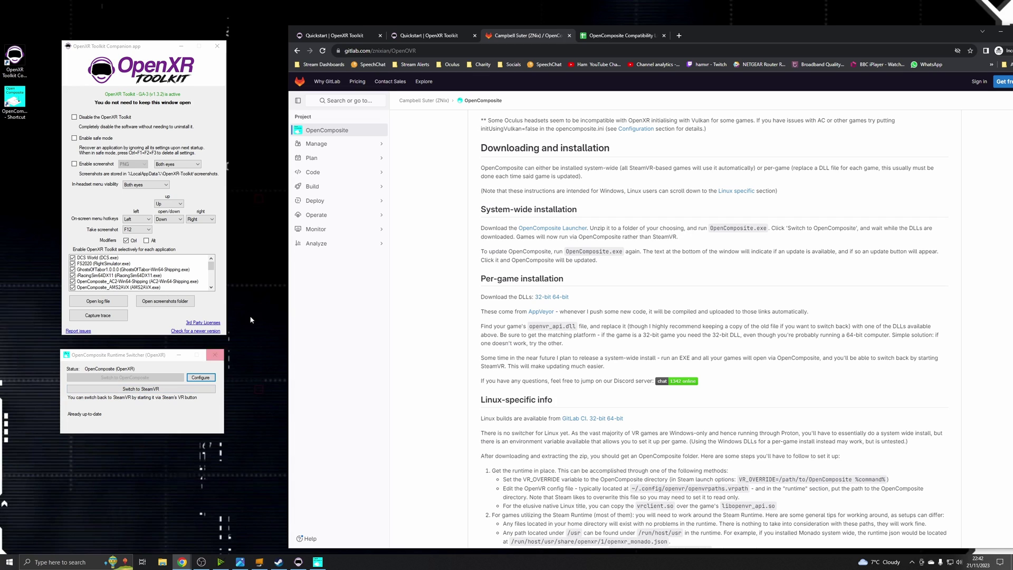
# Step: Maximize the browser window and open the game compatibility spreadsheet linked in the OpenComposite README
pyautogui.doubleClick(736, 39)
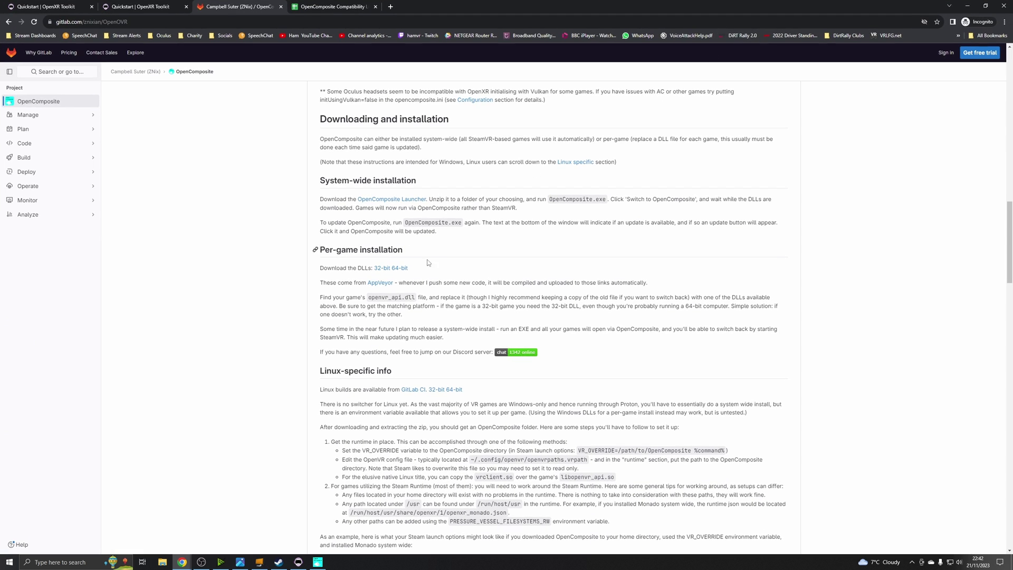
pyautogui.scroll(13, 428, 262)
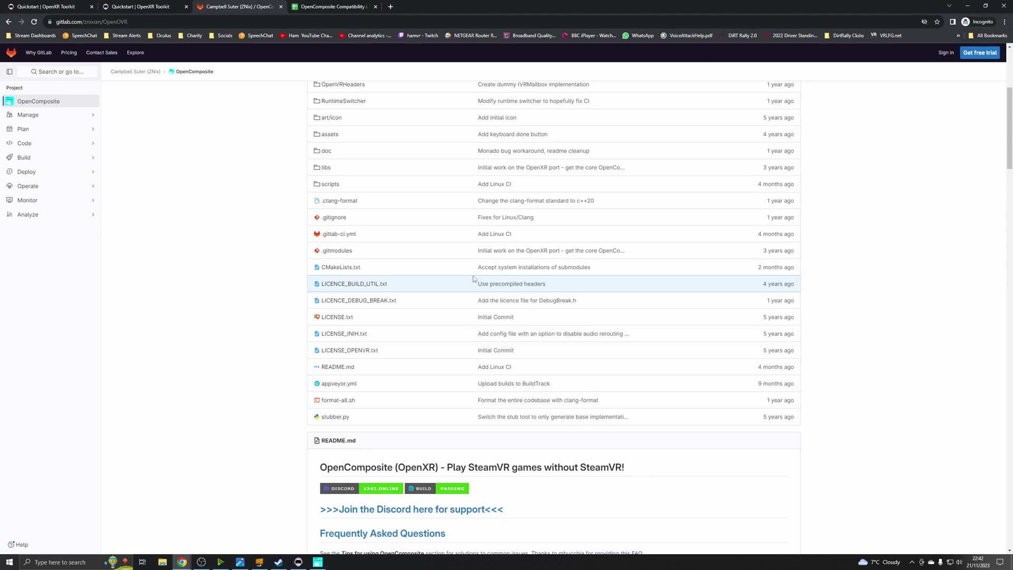
pyautogui.scroll(5, 473, 278)
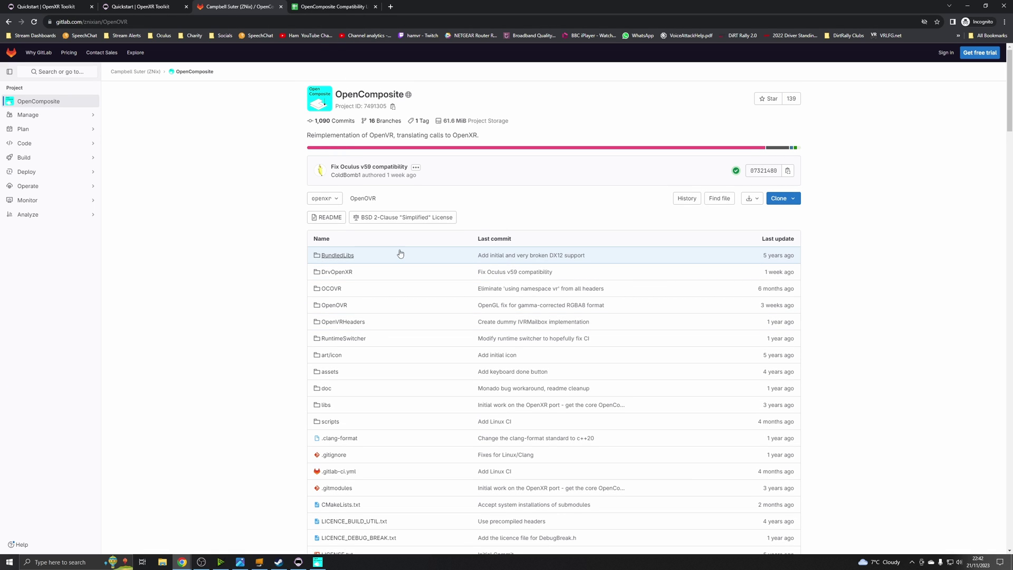
pyautogui.scroll(-10, 400, 254)
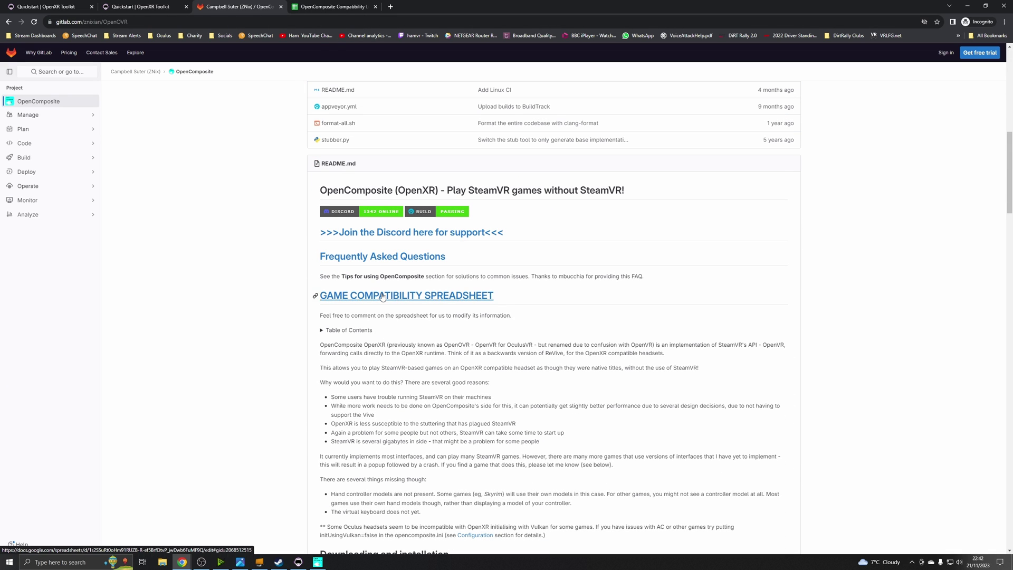
pyautogui.click(383, 297)
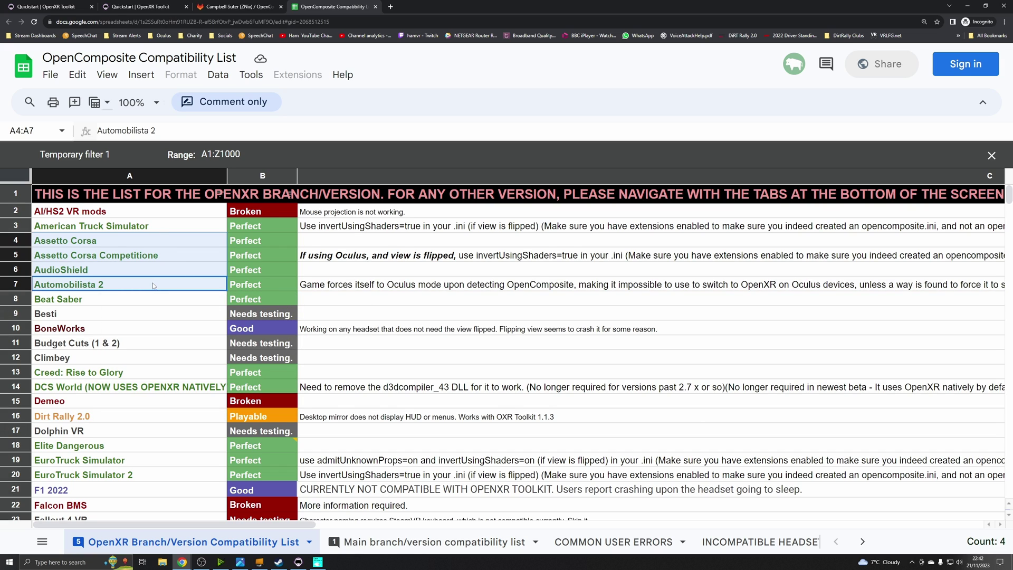
# Step: Examine the Assetto Corsa Competizione, Assetto Corsa and Automobilista 2 entries in the compatibility list, including the Automobilista 2 note
pyautogui.click(147, 257)
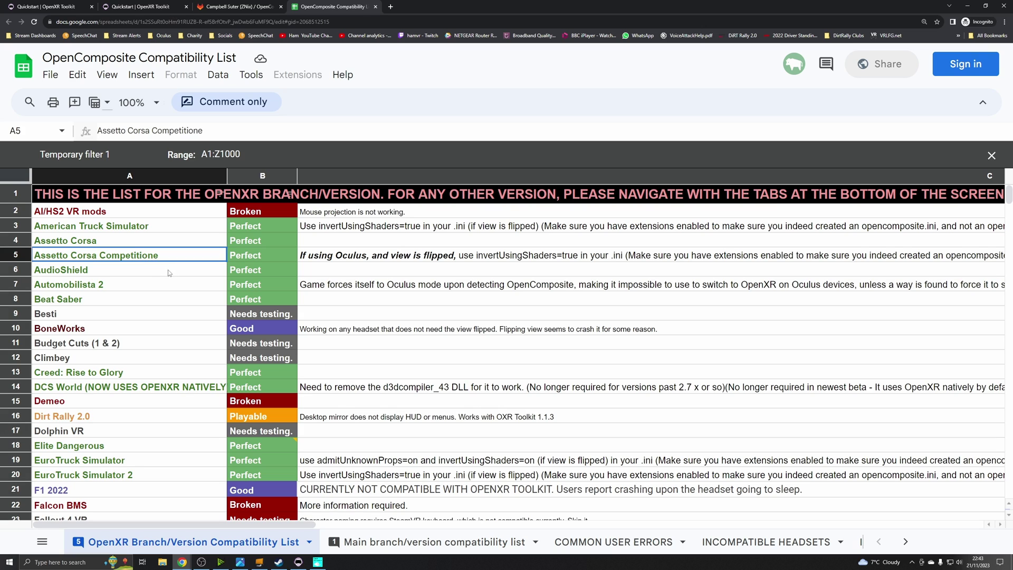
pyautogui.click(129, 243)
pyautogui.click(159, 287)
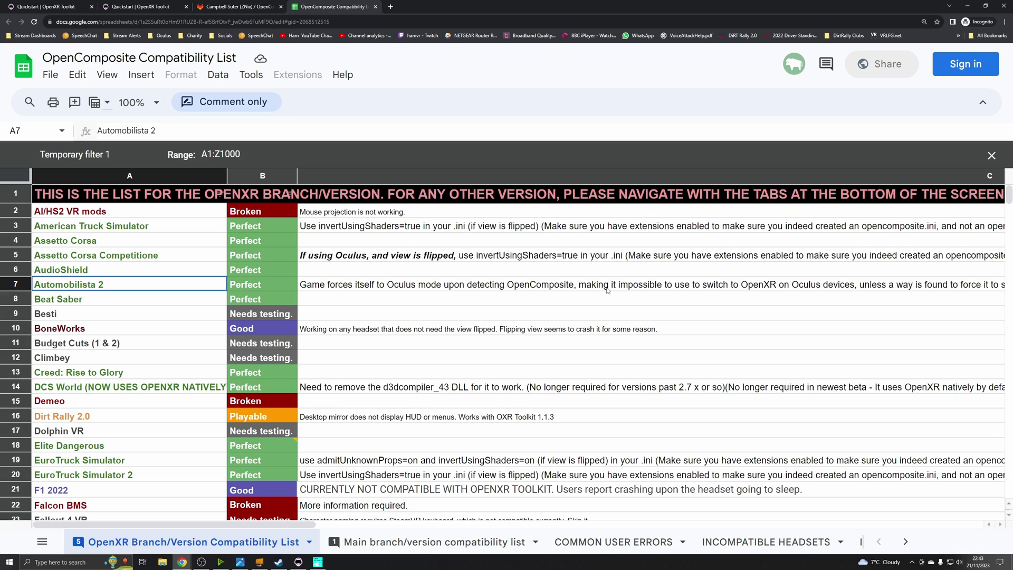
pyautogui.click(919, 288)
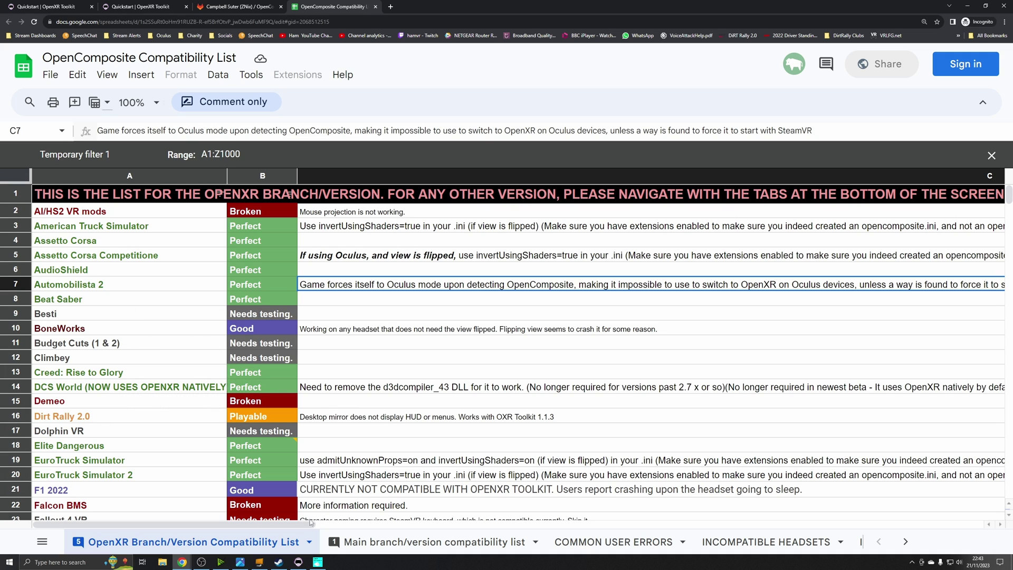
pyautogui.moveTo(311, 522); pyautogui.dragTo(213, 333)
pyautogui.click(142, 290)
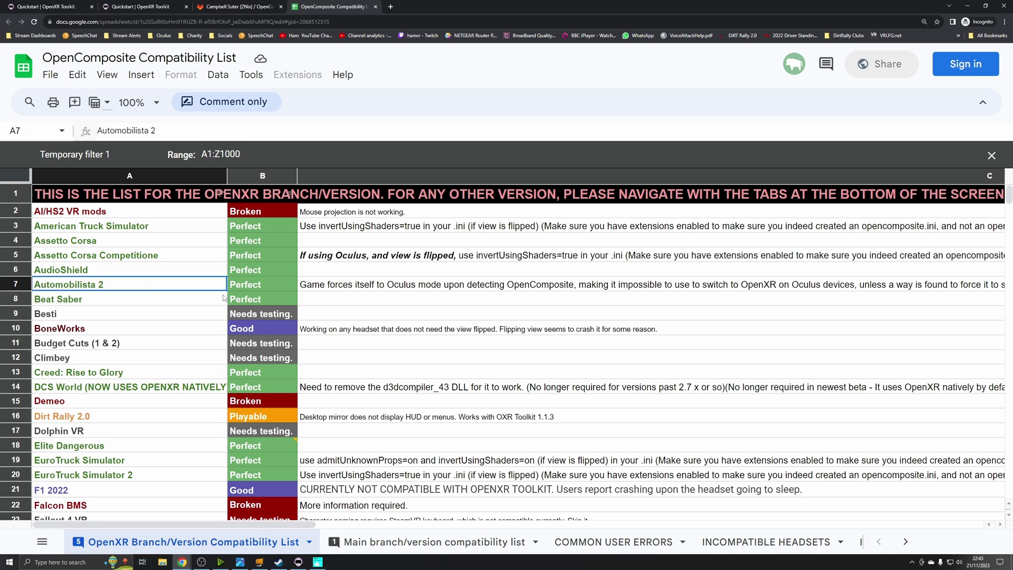
# Step: Go down the compatibility list from Automobilista 2 to F1 2022 and examine the games listed below it
pyautogui.press('Down')
pyautogui.press('Down')
pyautogui.press('Down')
pyautogui.press('Down')
pyautogui.press('Down')
pyautogui.press('Down')
pyautogui.press('Down')
pyautogui.press('Down')
pyautogui.press('Down')
pyautogui.press('Down')
pyautogui.press('Down')
pyautogui.press('Down')
pyautogui.press('Down')
pyautogui.press('Down')
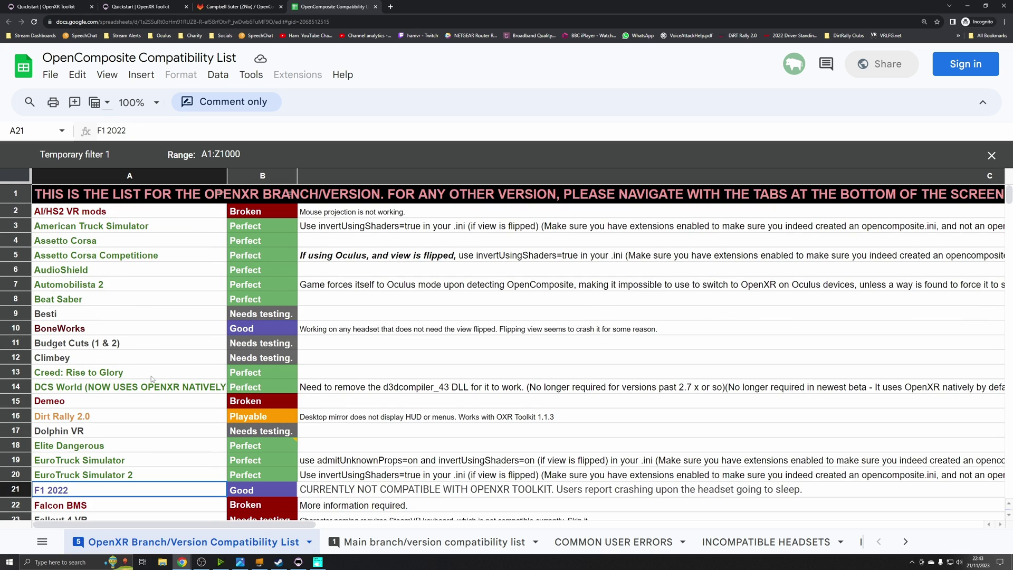
pyautogui.scroll(-7, 151, 376)
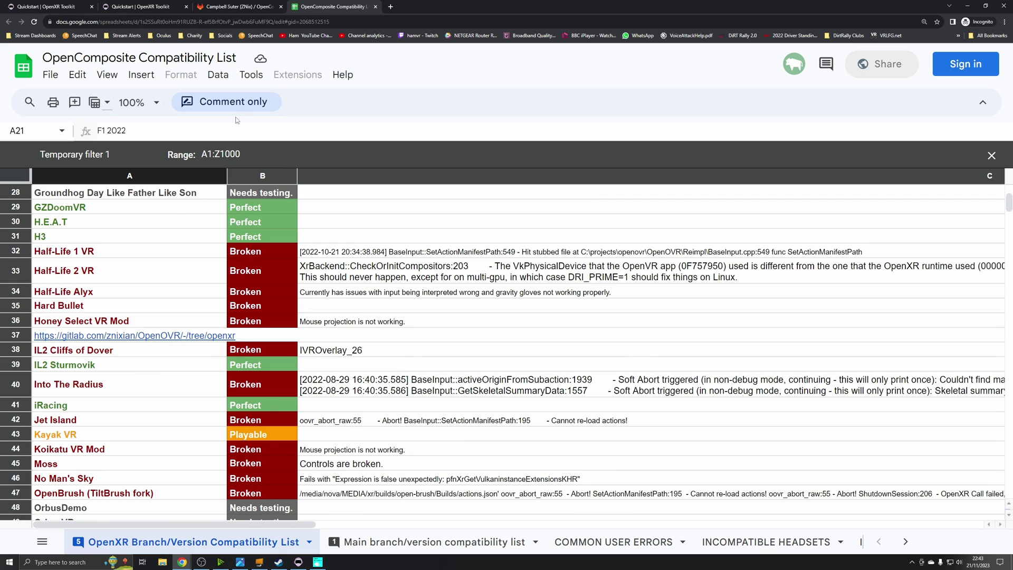
# Step: Return to the OpenComposite GitLab page and examine the project overview and the README introduction
pyautogui.click(229, 8)
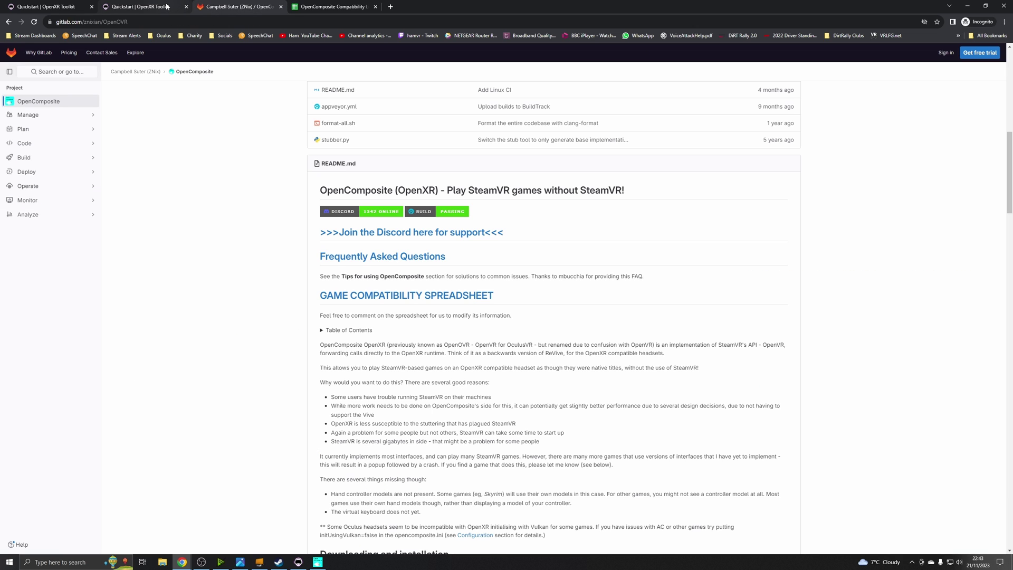
pyautogui.scroll(5, 513, 223)
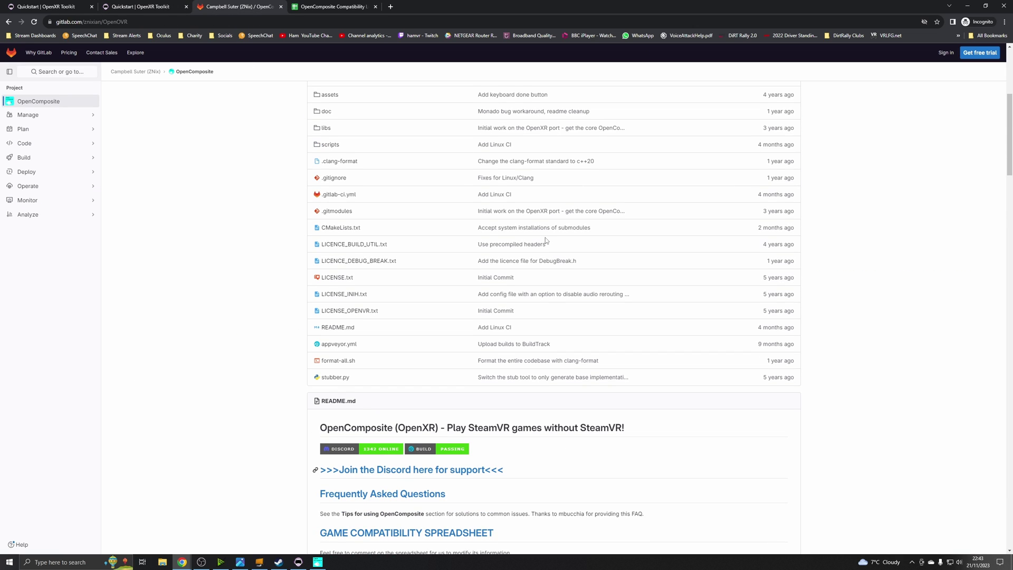
pyautogui.scroll(-4, 546, 241)
pyautogui.scroll(9, 546, 242)
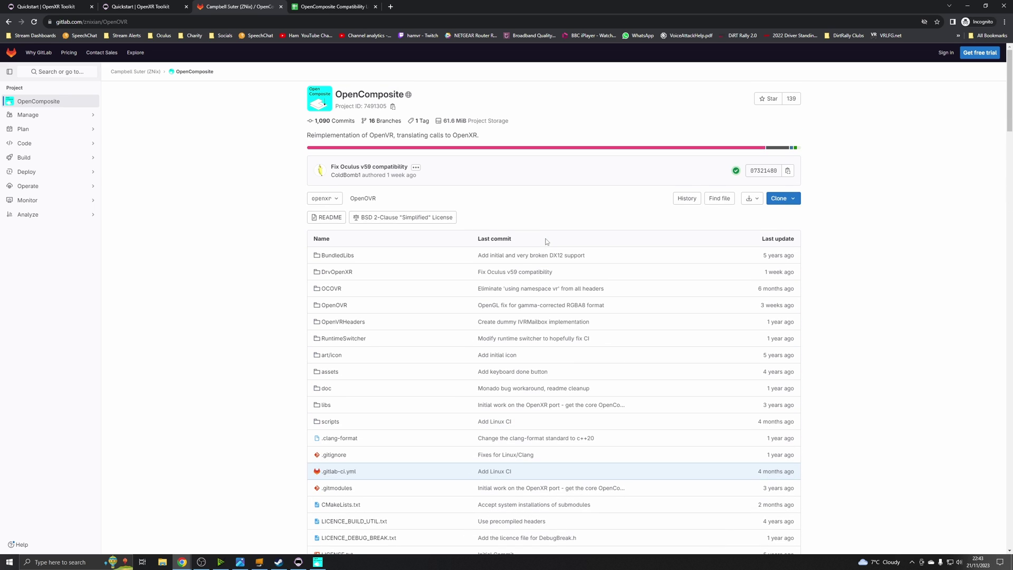
pyautogui.scroll(-9, 546, 243)
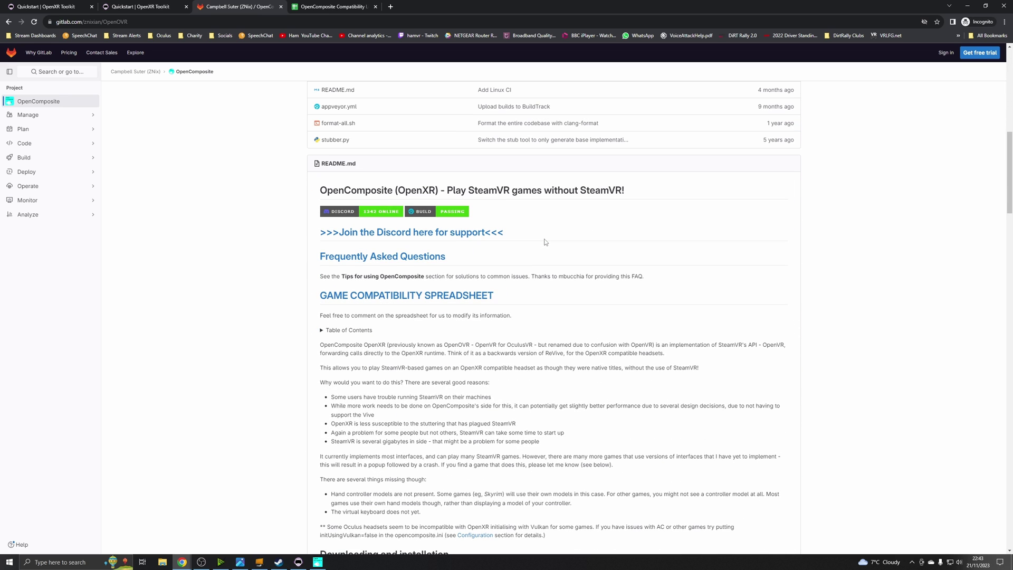
pyautogui.scroll(-2, 546, 241)
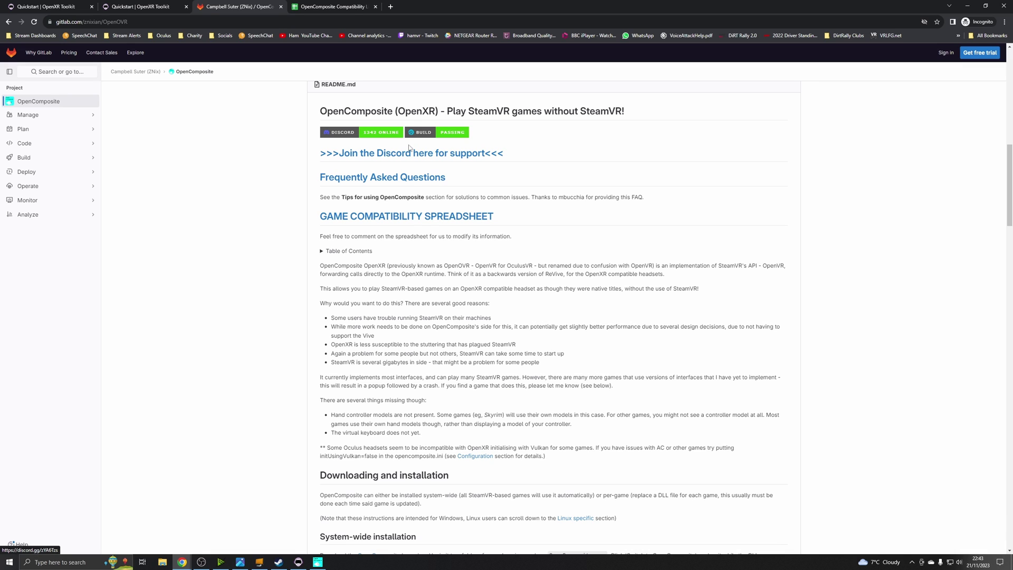
# Step: Return to the OpenXR Toolkit quickstart page and examine the eye tracking support table above the games list
pyautogui.click(152, 7)
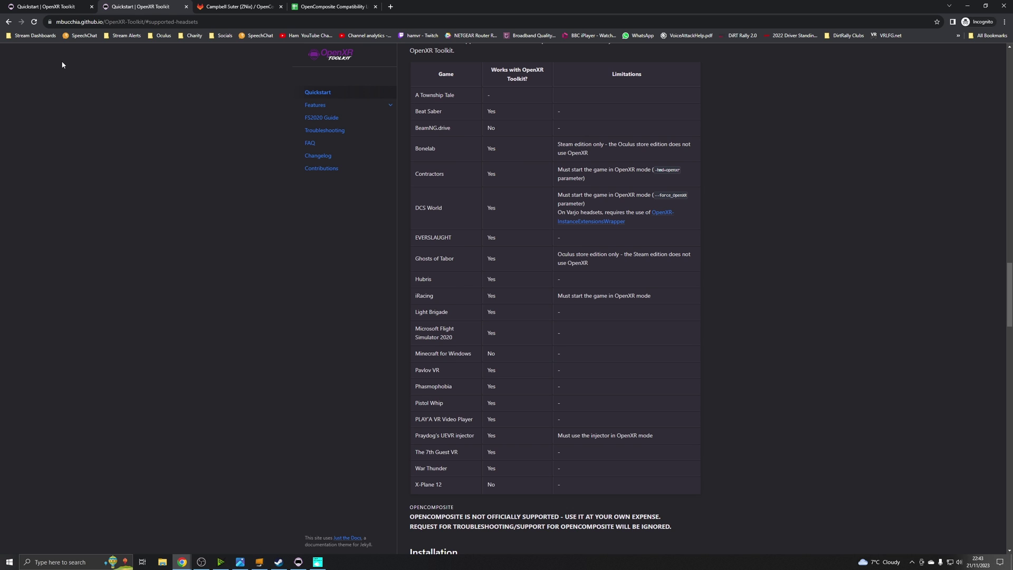
pyautogui.scroll(20, 227, 194)
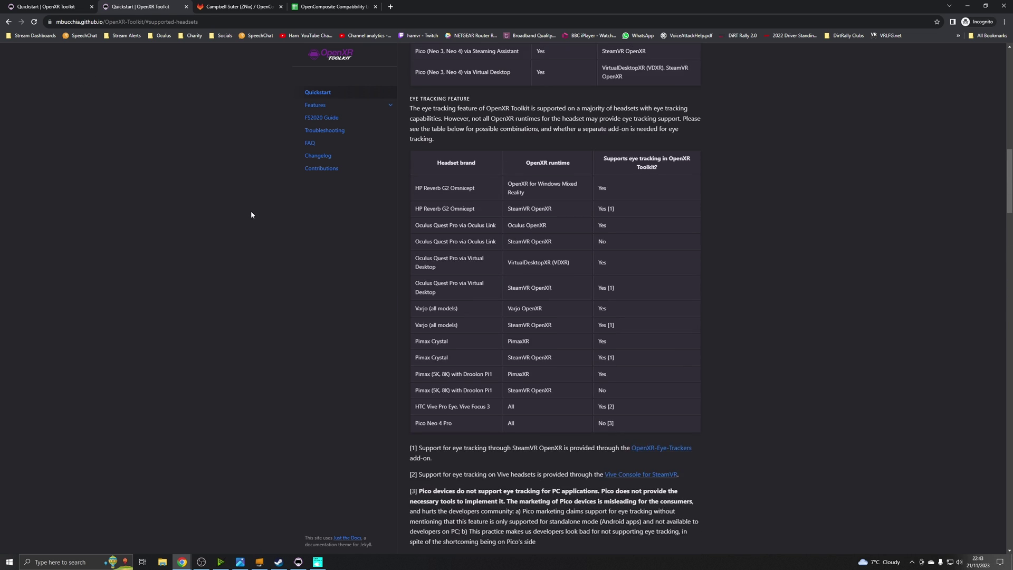
pyautogui.scroll(1, 276, 215)
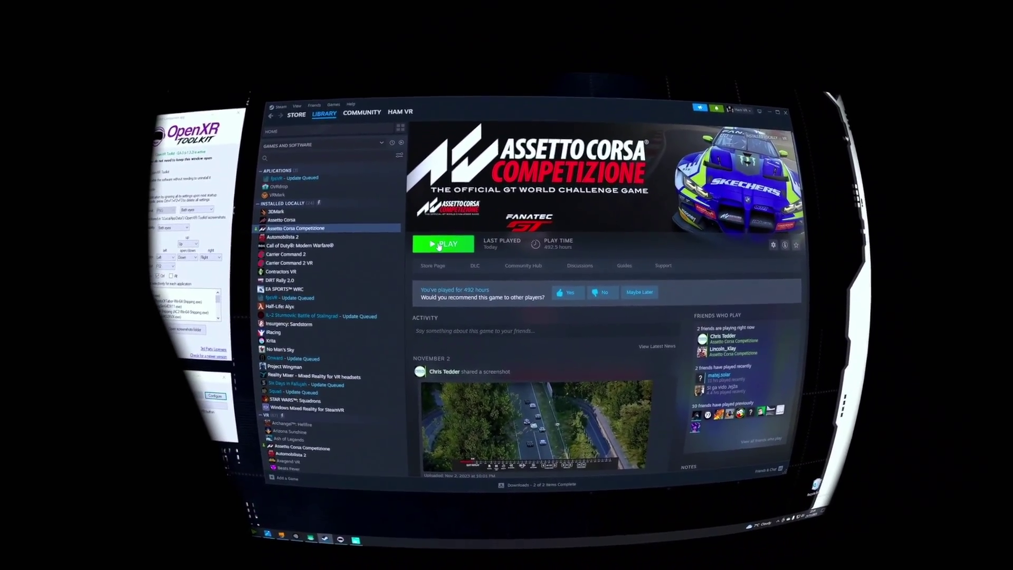
# Step: Switch to Steam and launch Assetto Corsa Competizione in Steam VR mode
pyautogui.click(438, 246)
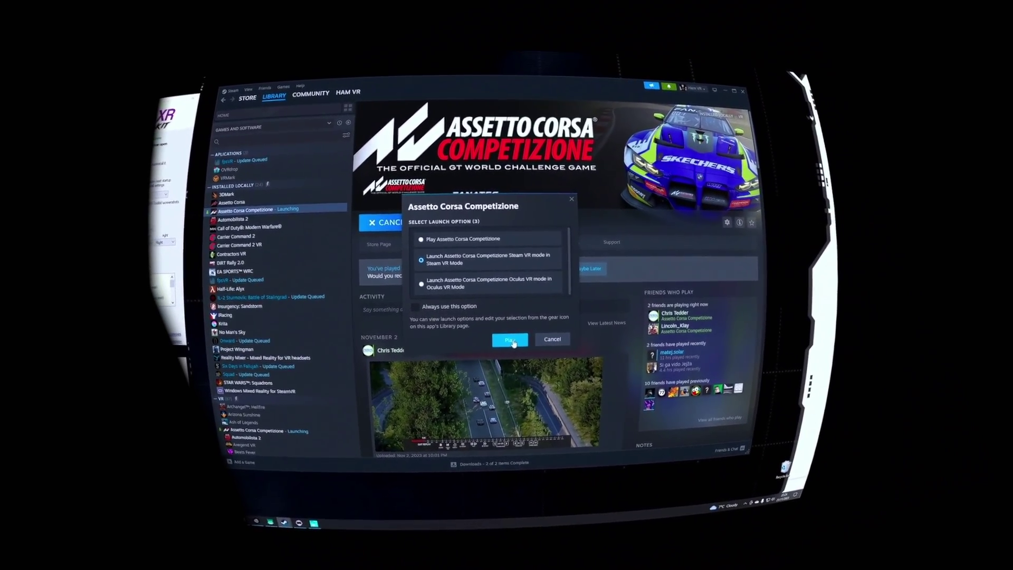
pyautogui.click(509, 340)
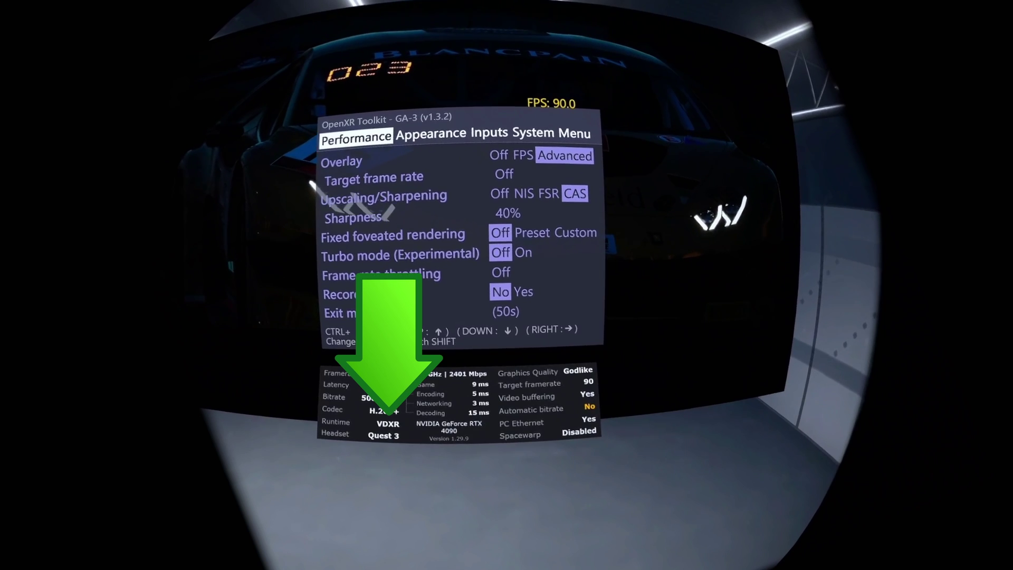
# Step: Examine the Inputs, System and Appearance settings in the in-headset OpenXR Toolkit overlay and return to the Performance settings
pyautogui.hotkey('ctrl', 'Right')
pyautogui.hotkey('ctrl', 'Right')
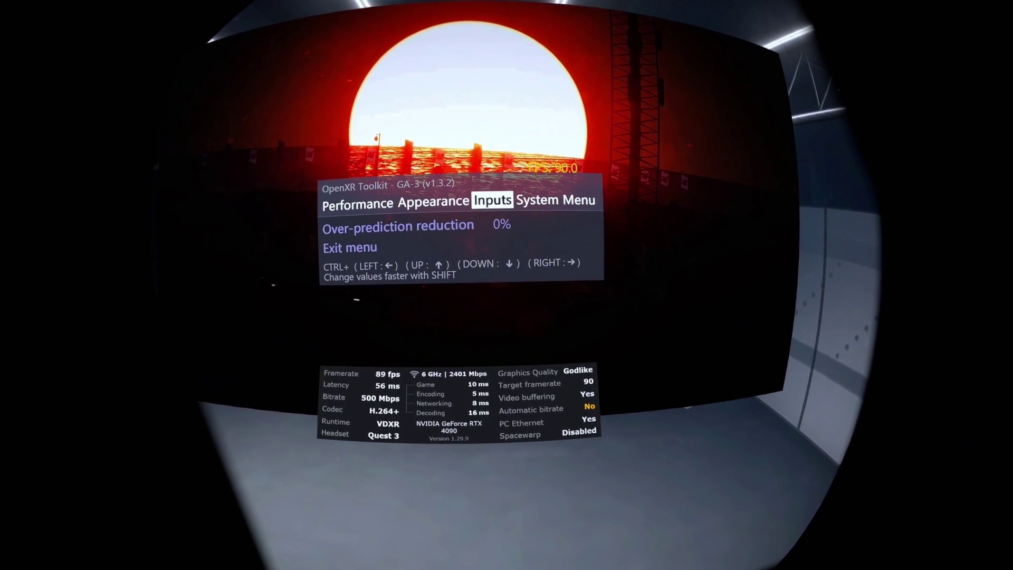
pyautogui.hotkey('ctrl', 'Right')
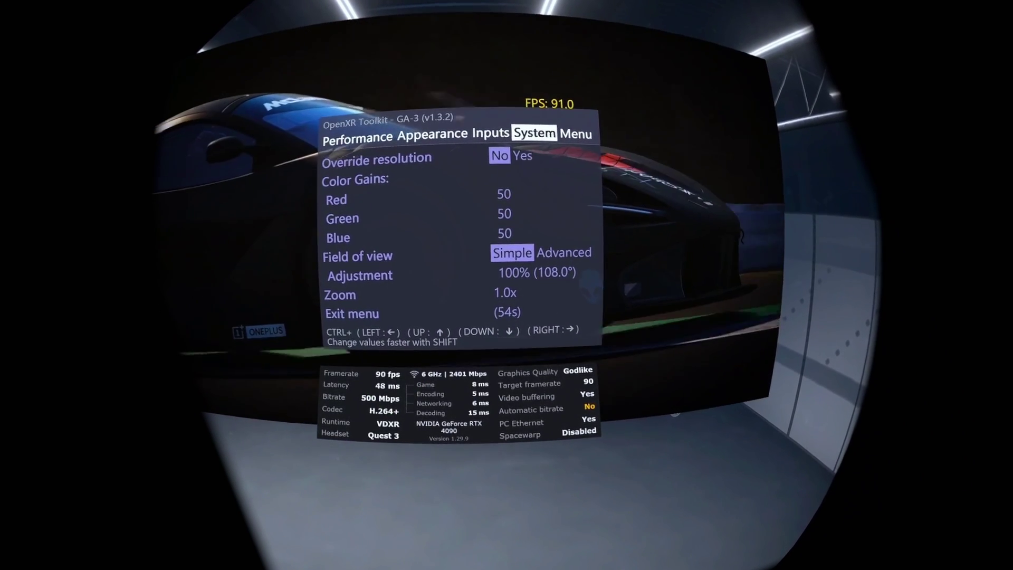
pyautogui.hotkey('ctrl', 'Left')
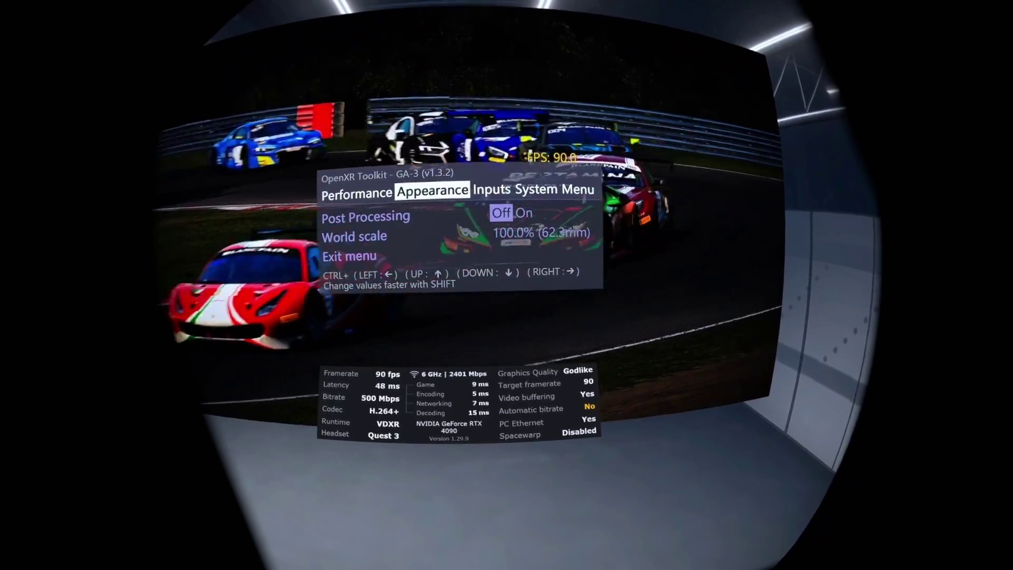
pyautogui.hotkey('ctrl', 'Left')
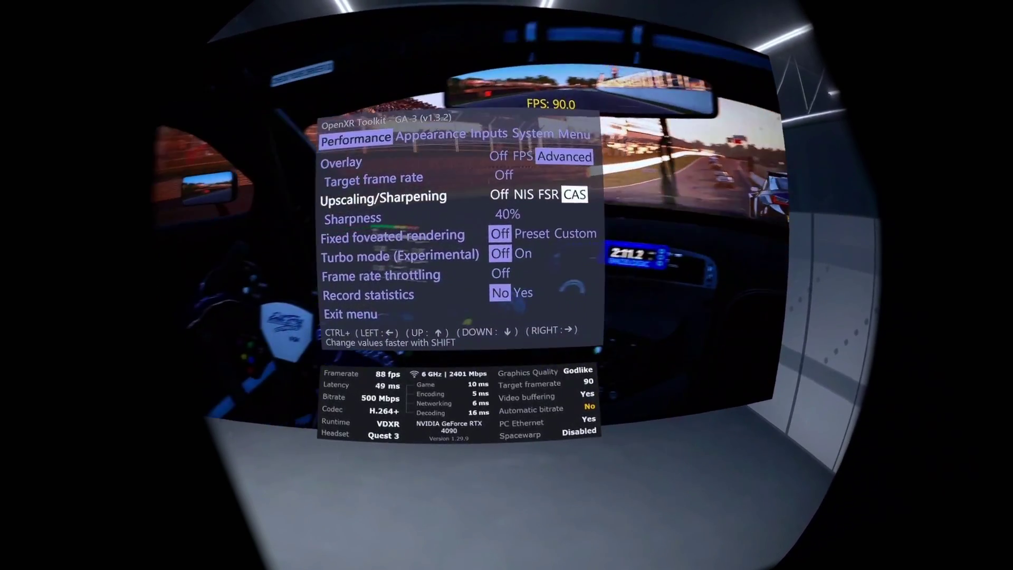
# Step: Go through the remaining Performance options from Upscaling/Sharpening down and exit the OpenXR Toolkit overlay menu
pyautogui.hotkey('ctrl', 'Down')
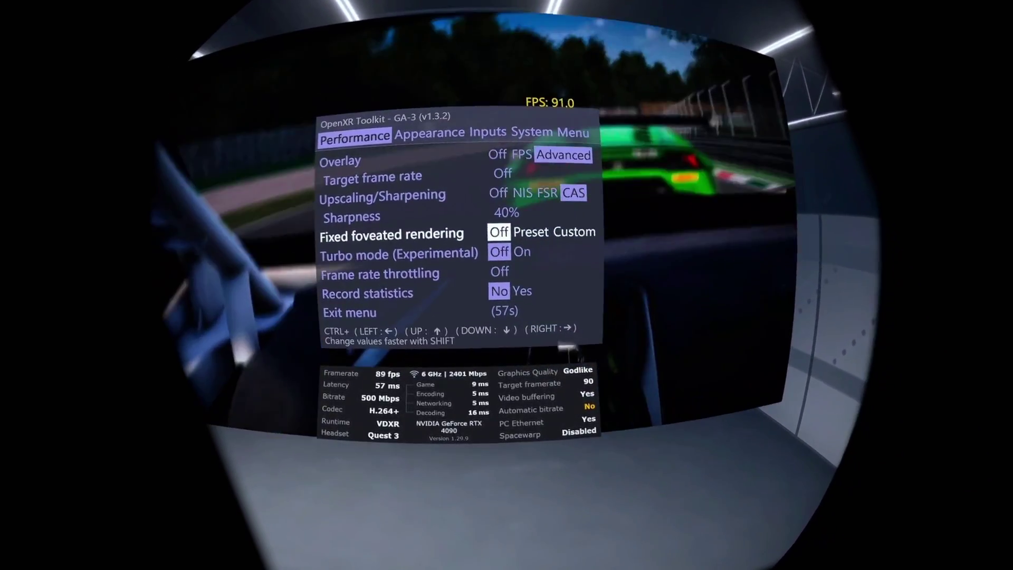
pyautogui.hotkey('ctrl', 'Down')
pyautogui.hotkey('ctrl', 'Down')
pyautogui.hotkey('ctrl', 'Down')
pyautogui.hotkey('ctrl', 'Down')
pyautogui.hotkey('ctrl', 'Right')
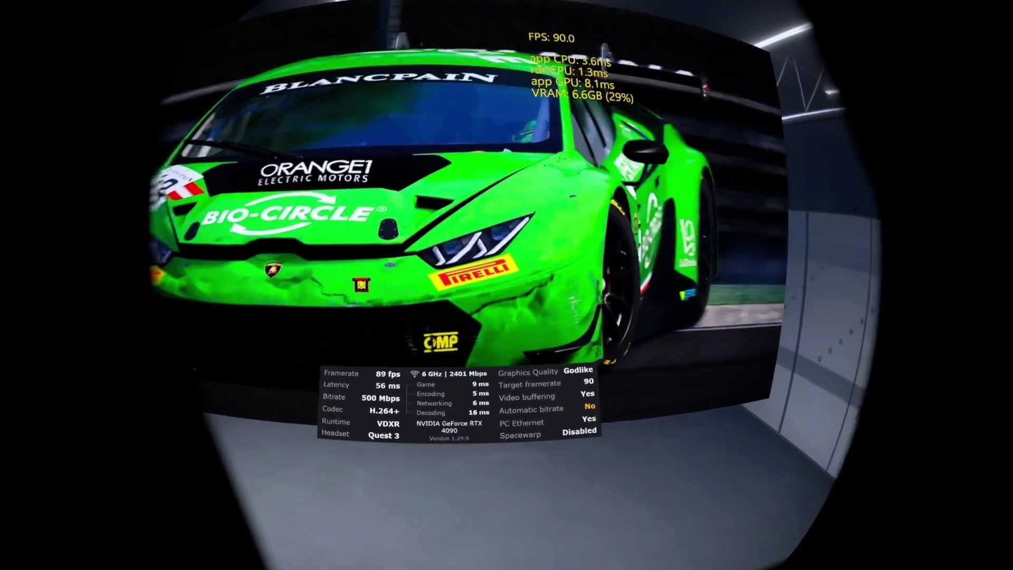